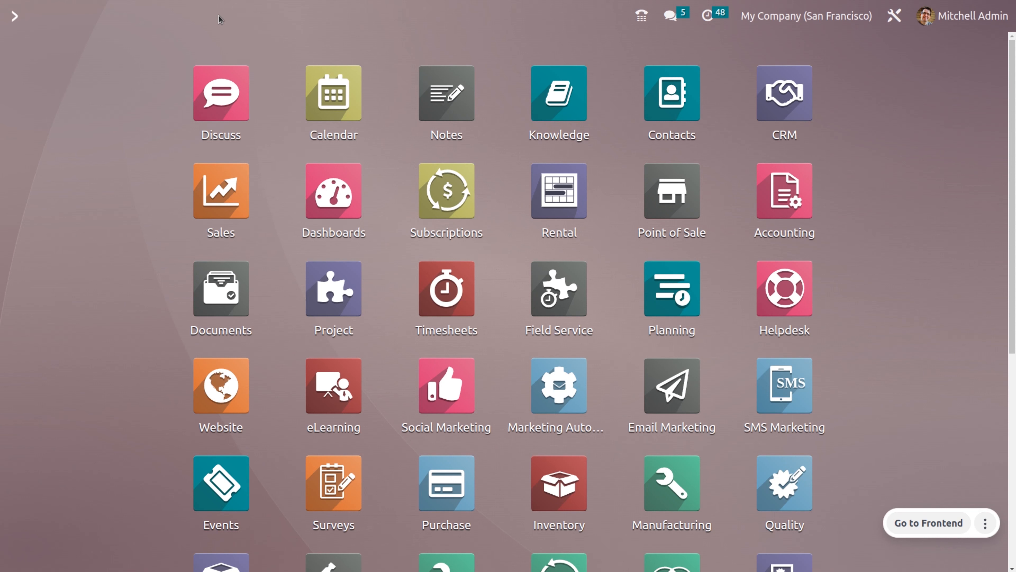
Switch to the Accounting app and open its configured journals list
type("A")
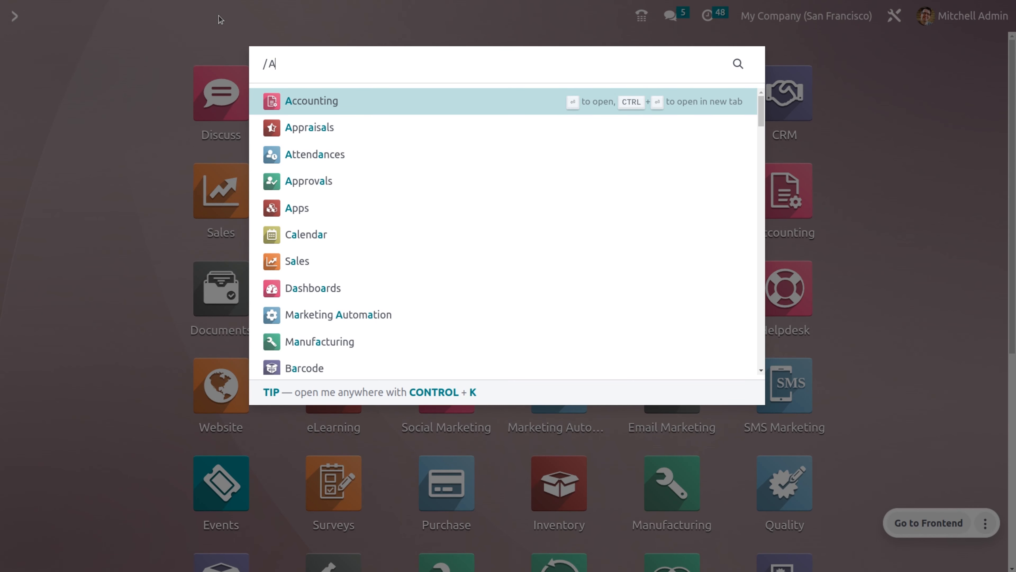
key("Return")
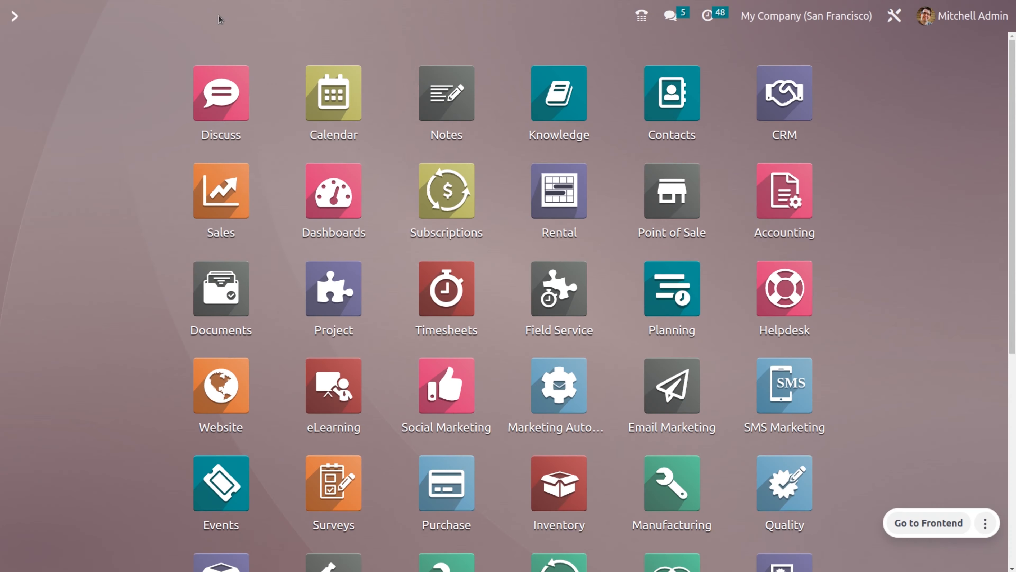
left_click(483, 16)
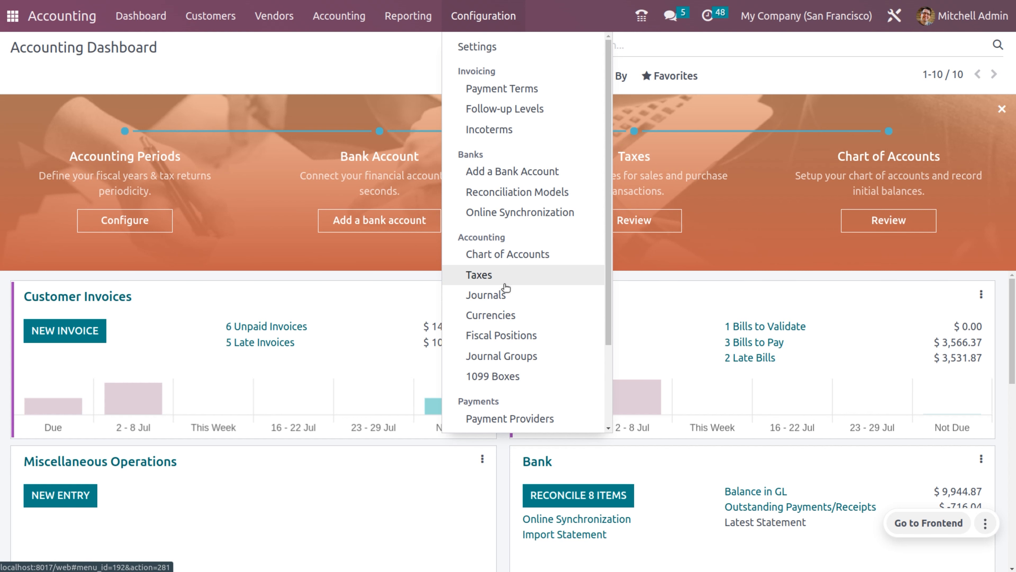
left_click(508, 296)
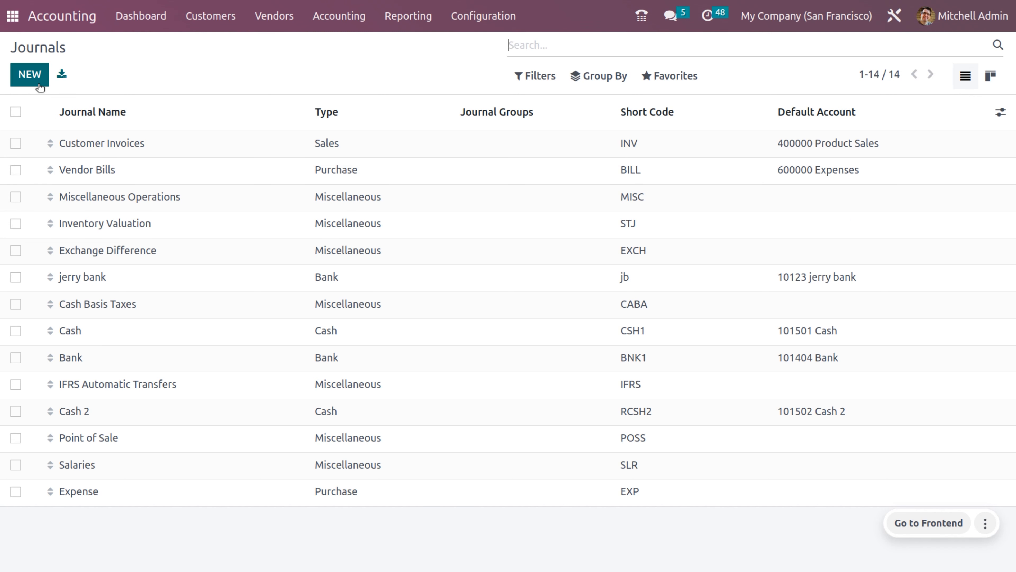
Create a new journal named Cheque with the type Bank
left_click(22, 82)
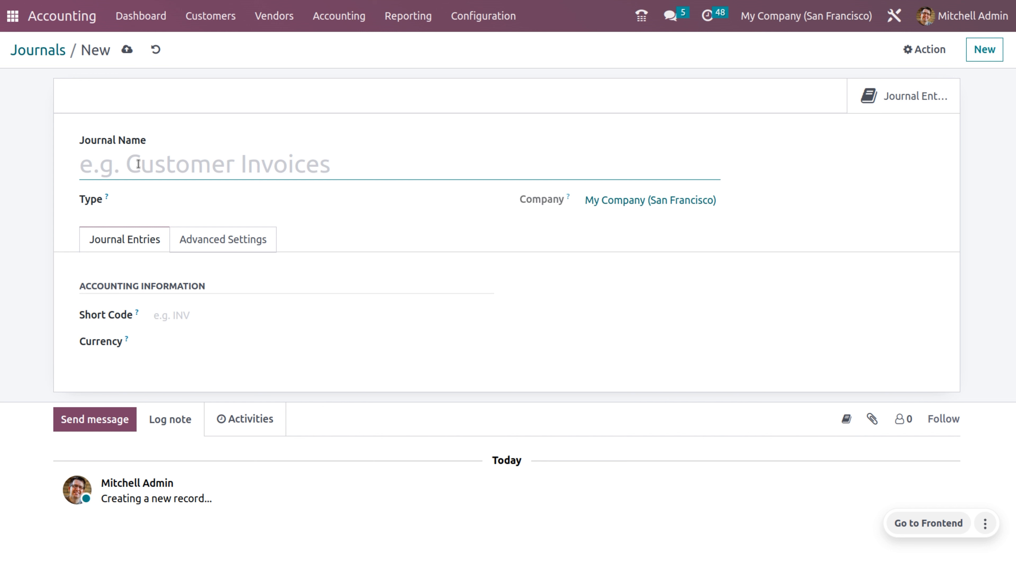
type("Chq")
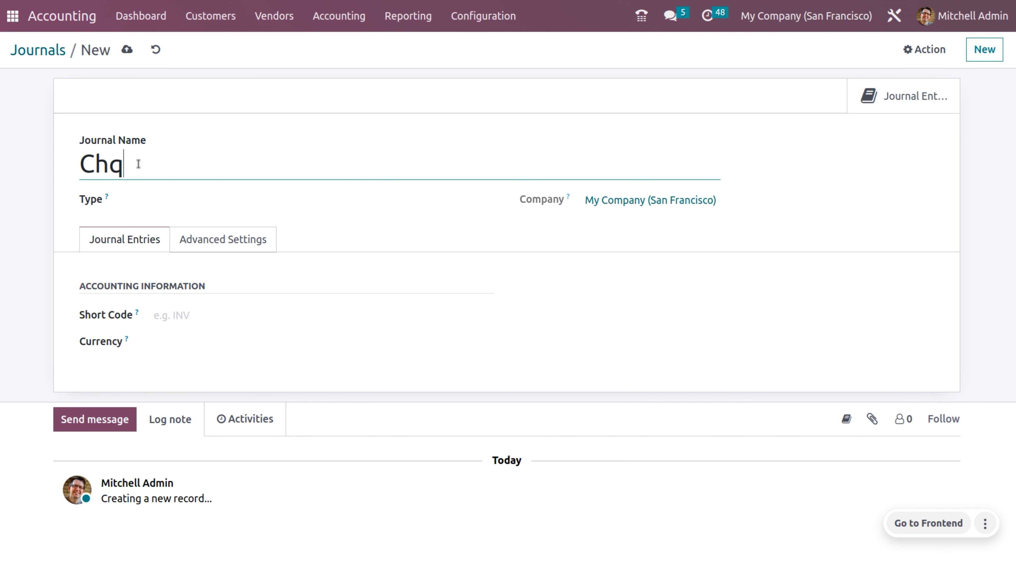
key("BackSpace")
type("eque")
left_click(248, 203)
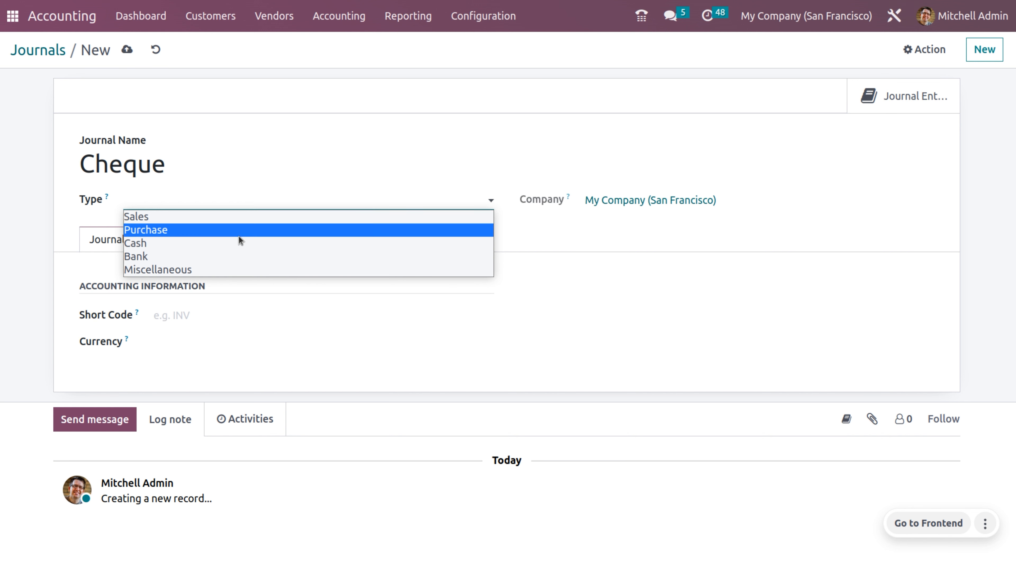
left_click(223, 256)
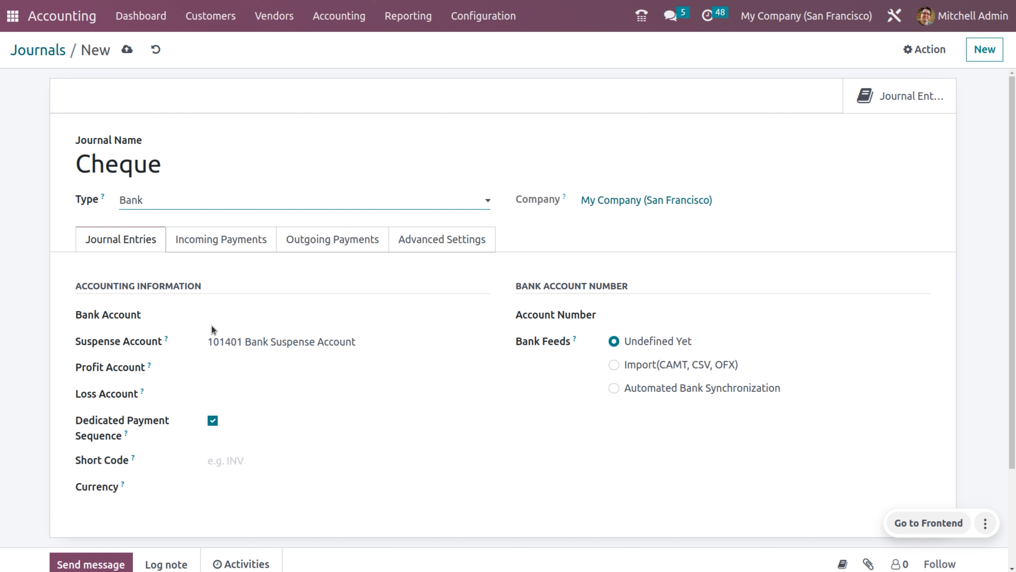
Create the Current Assets account 100205 cheque and assign it as the journal's bank account
left_click(226, 320)
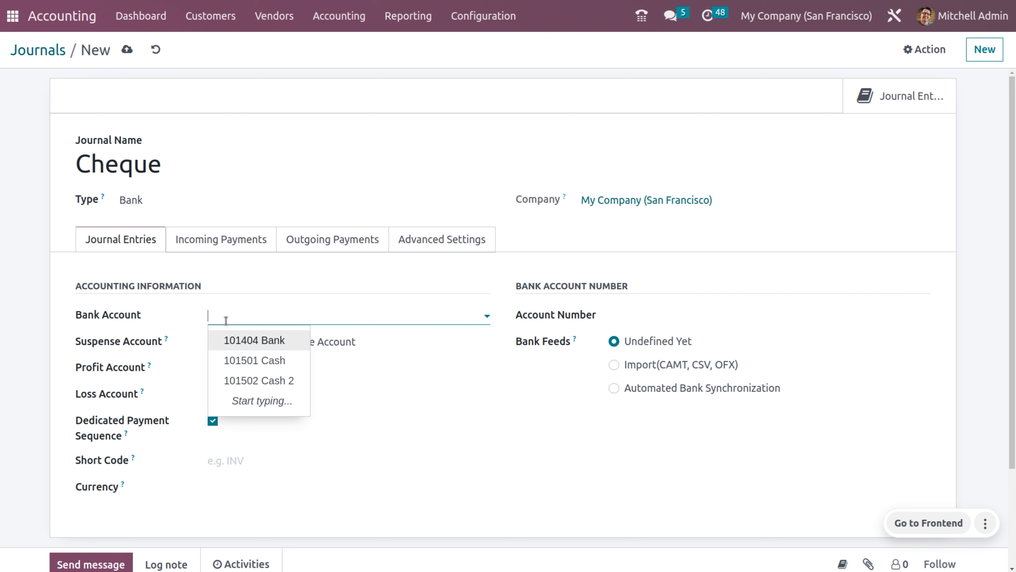
type("100")
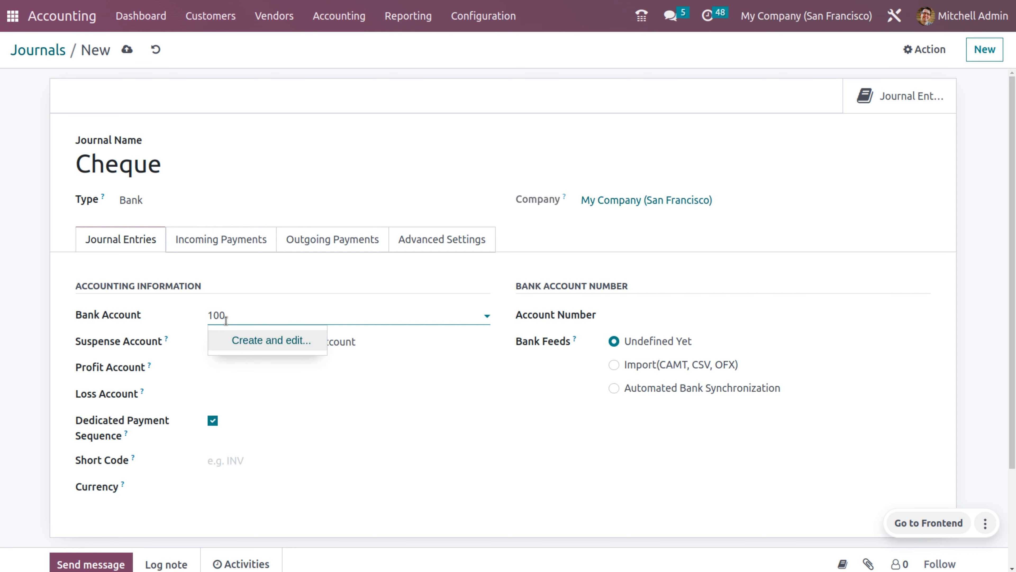
type("205 cheque")
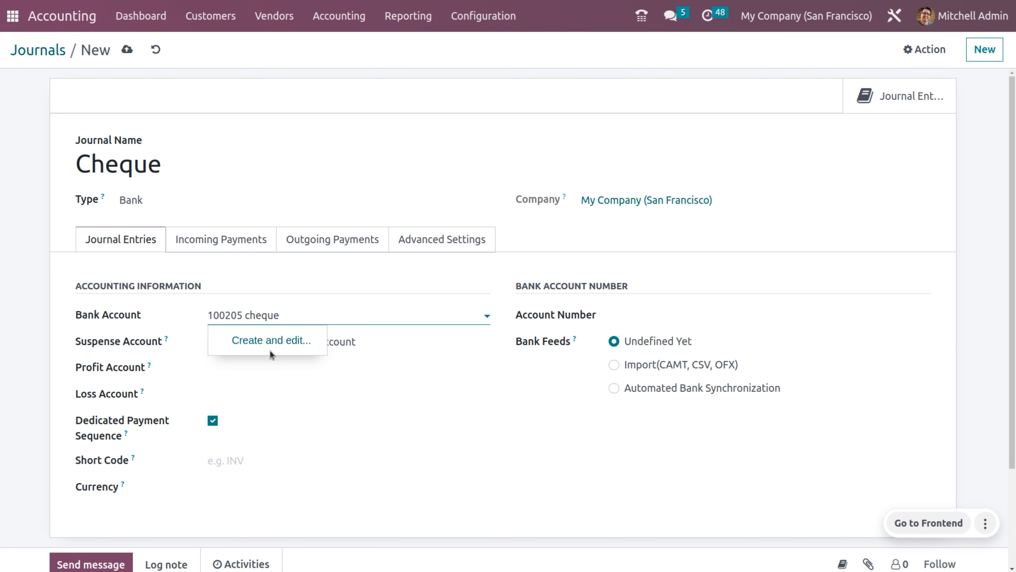
left_click(271, 341)
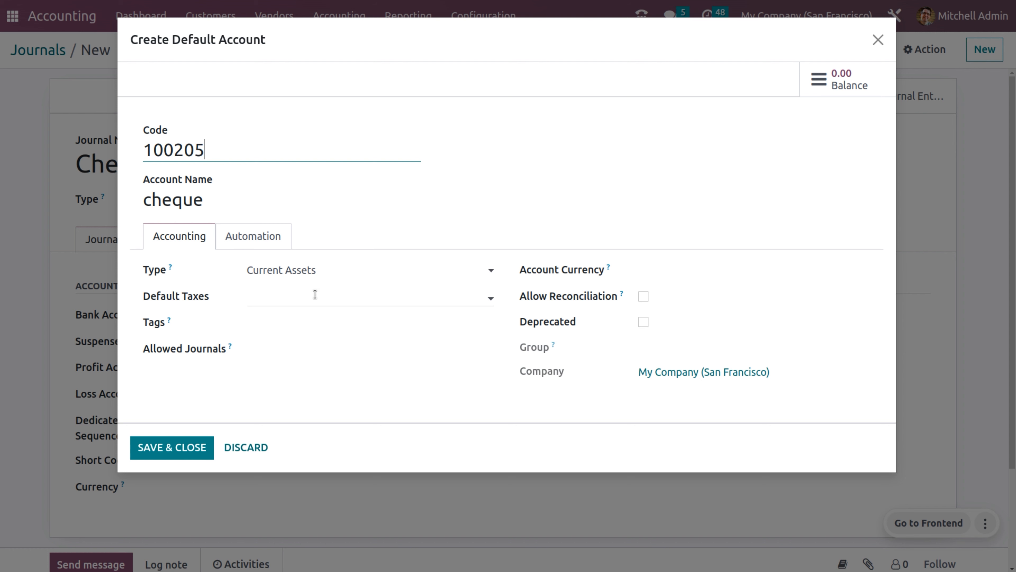
left_click(182, 447)
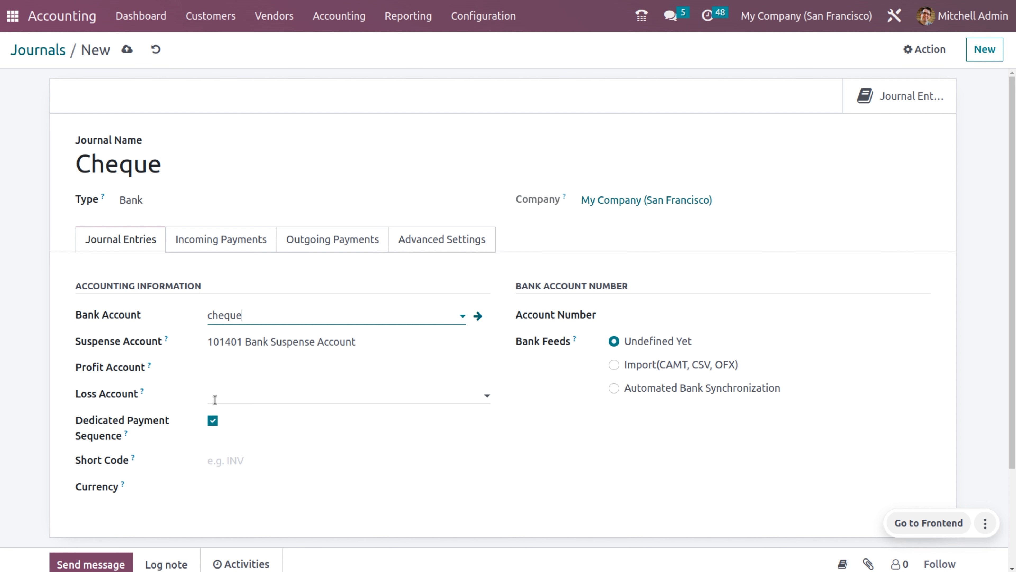
Set the journal's short code to PDC and save the journal
left_click(216, 457)
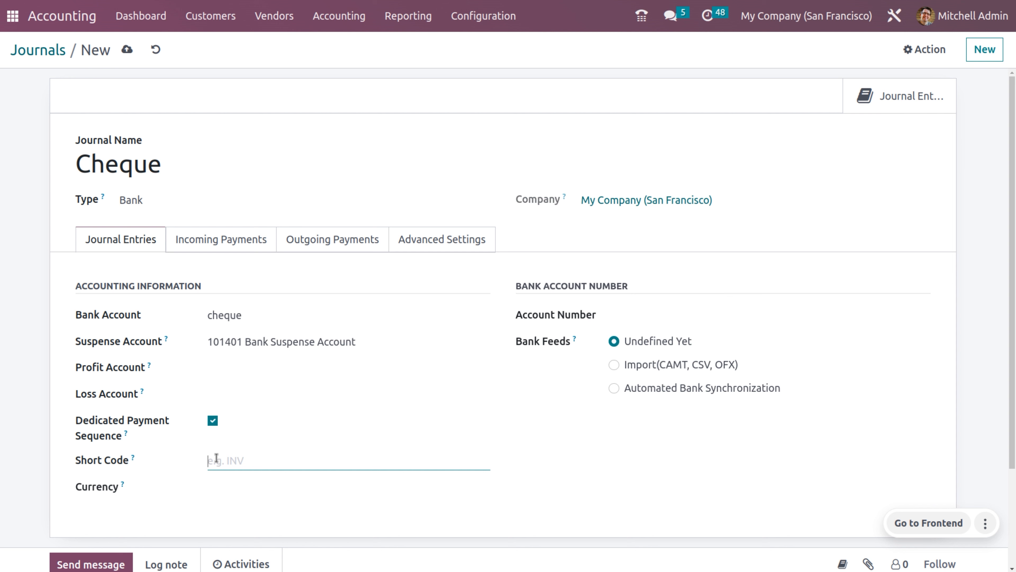
type("PDC")
left_click(235, 372)
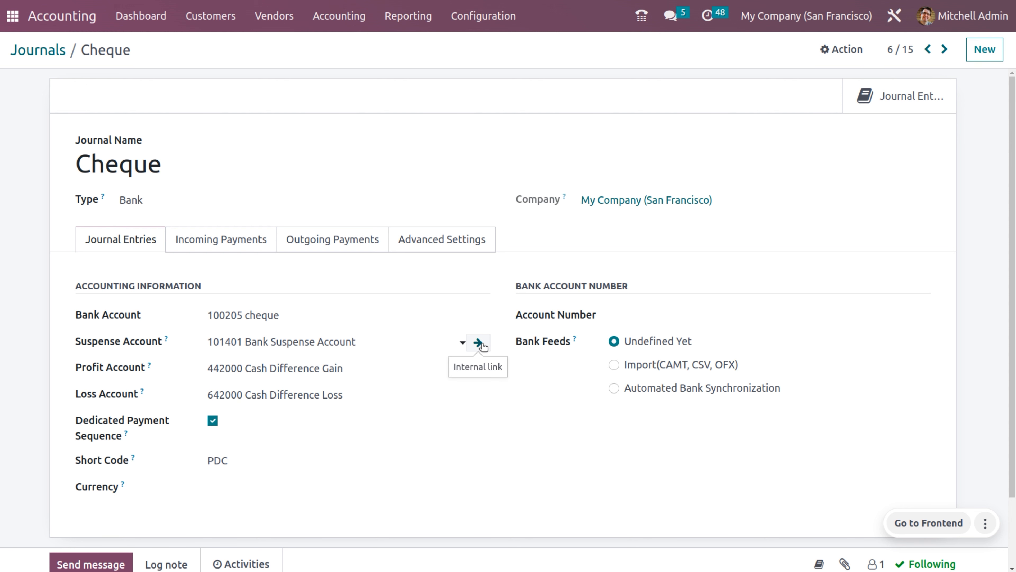
Examine the details of the Cheque journal's suspense, profit and loss accounts, returning to the journal after each
left_click(478, 343)
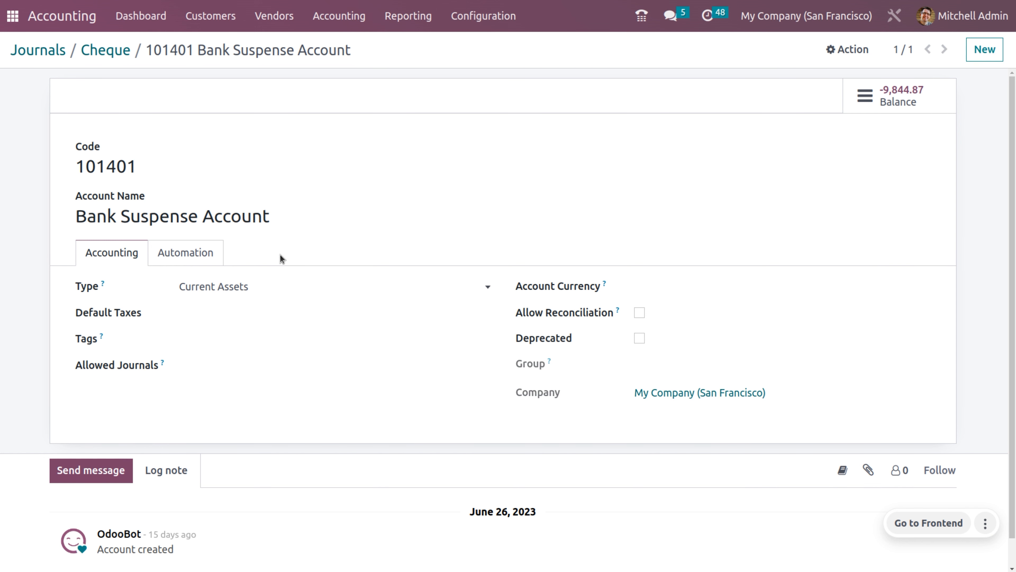
left_click(115, 55)
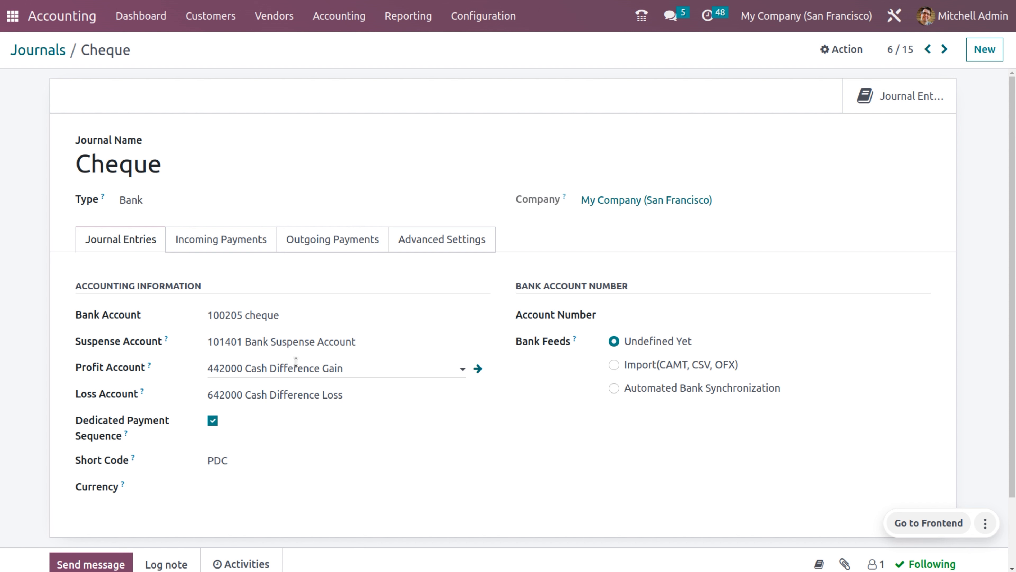
left_click(478, 368)
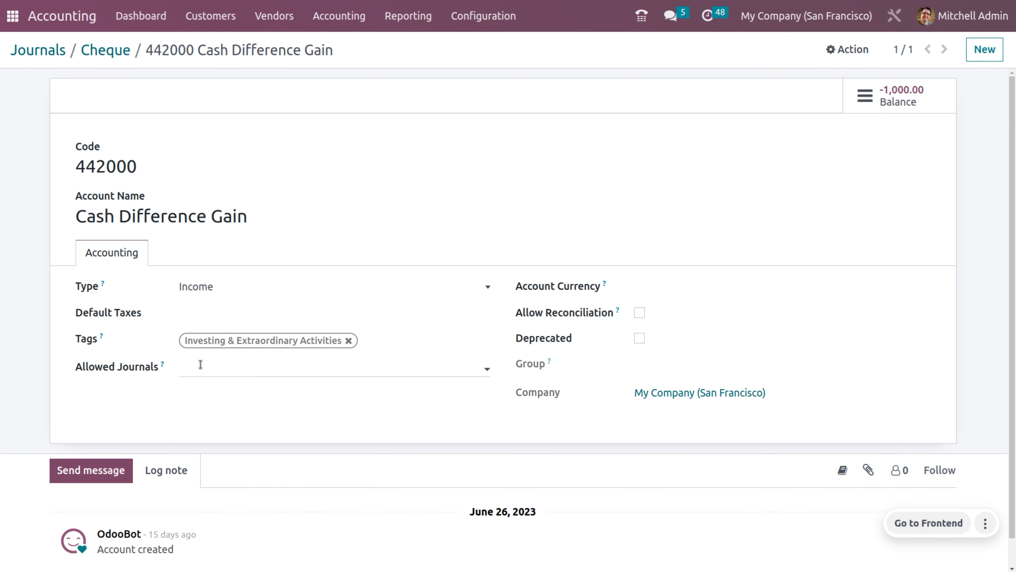
left_click(105, 50)
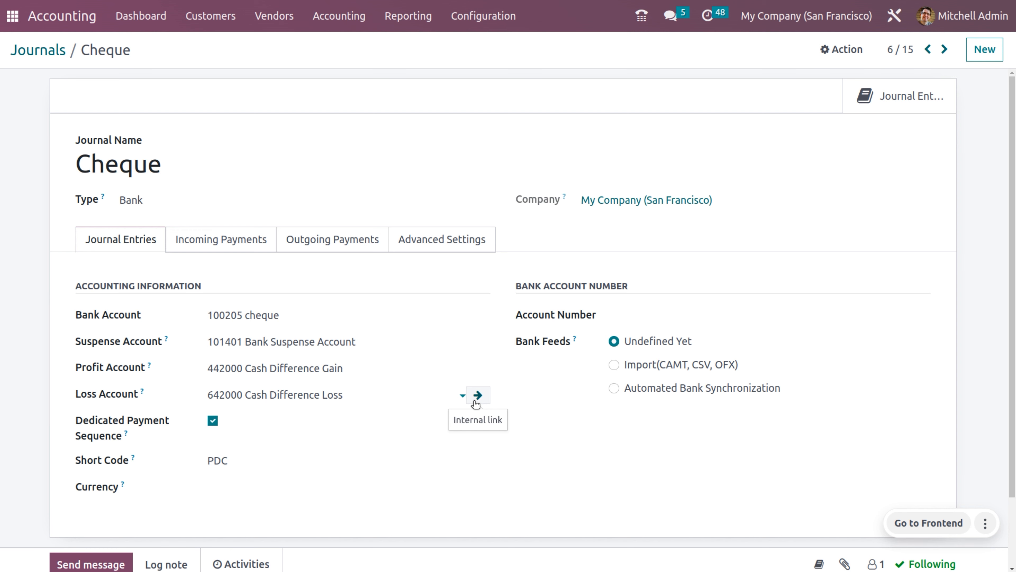
left_click(477, 395)
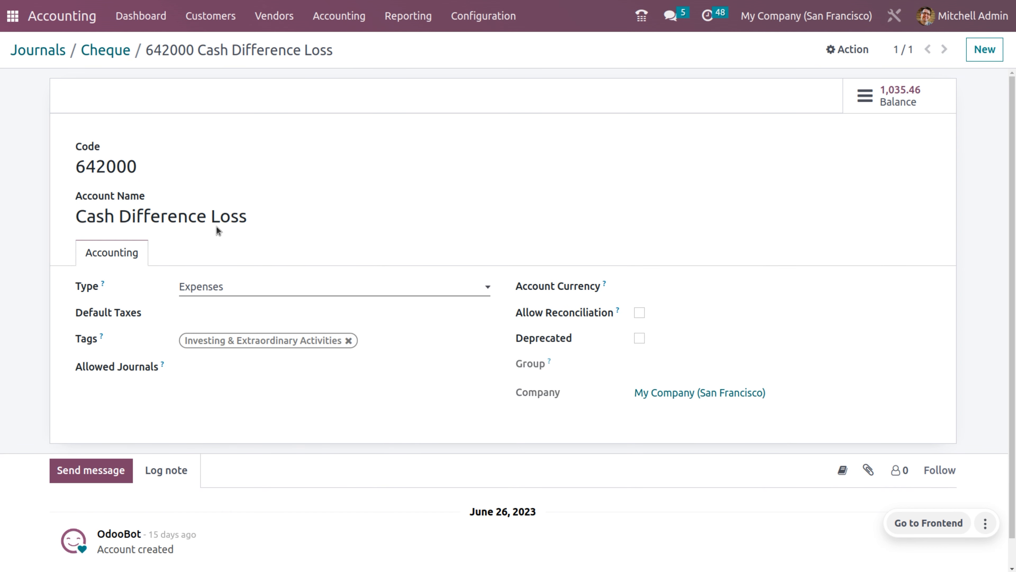
left_click(106, 50)
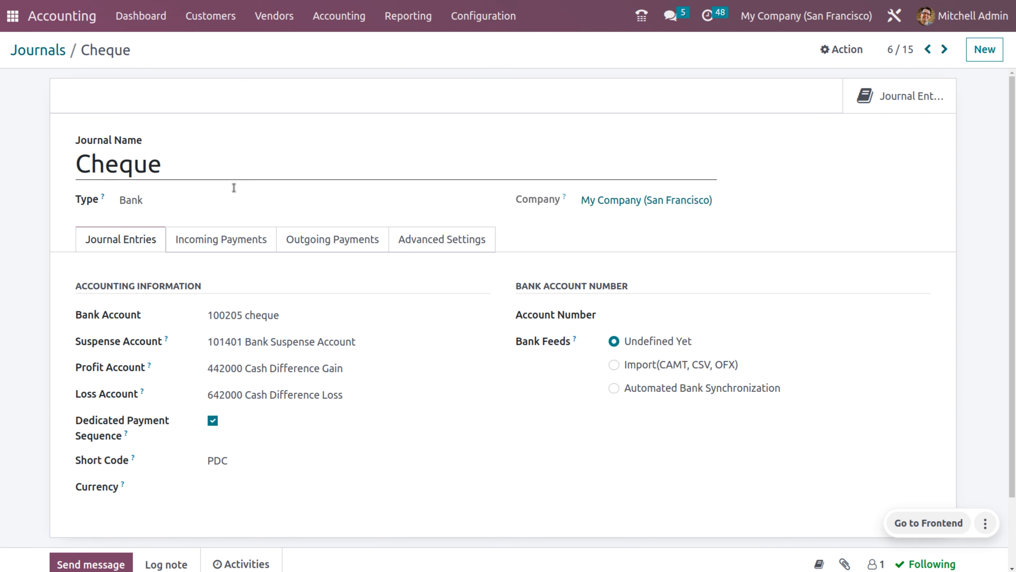
Create account 0001 PDC Receiveble as the outstanding receipts account of the Manual incoming payment method
left_click(235, 240)
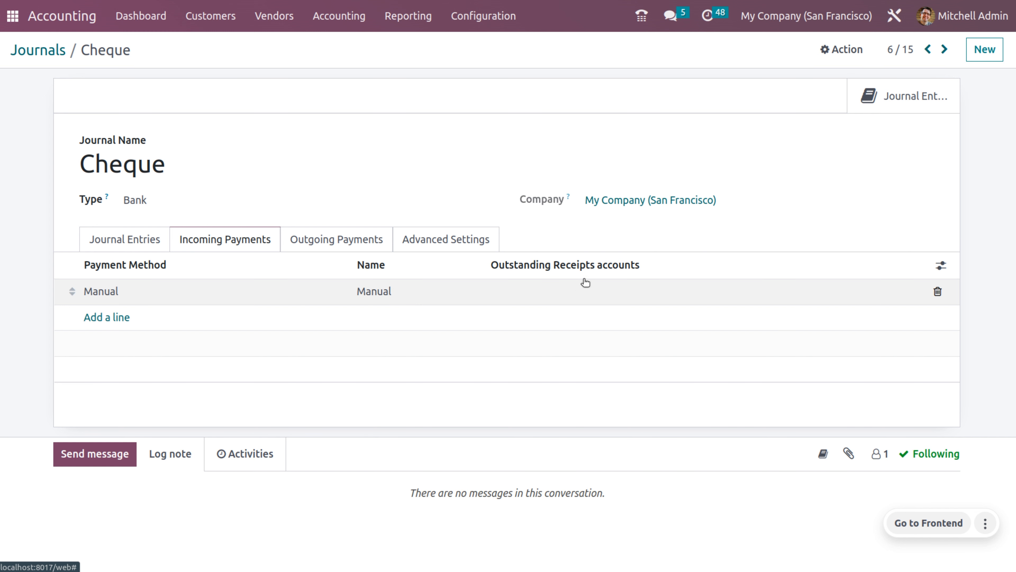
left_click(556, 286)
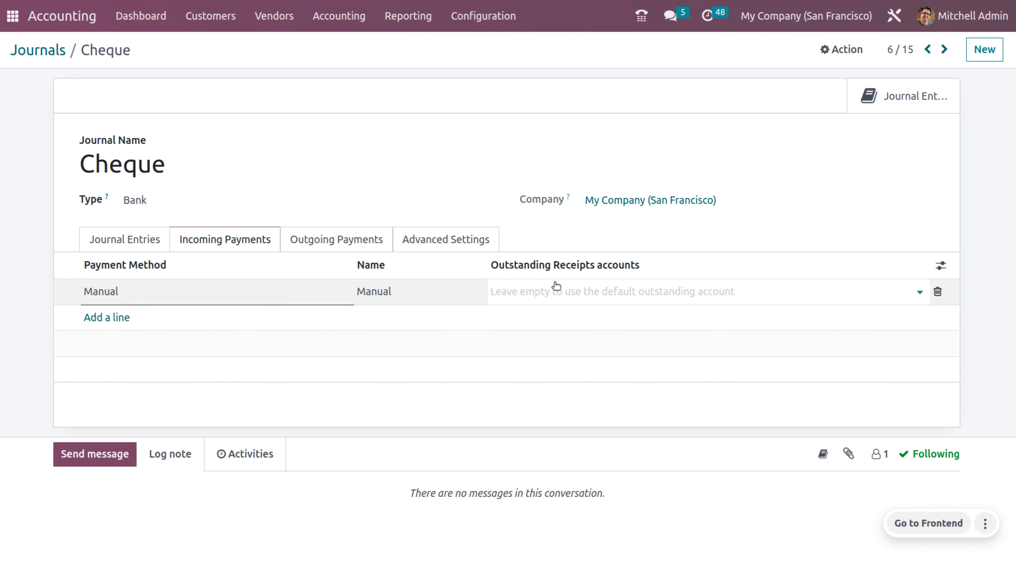
type("00")
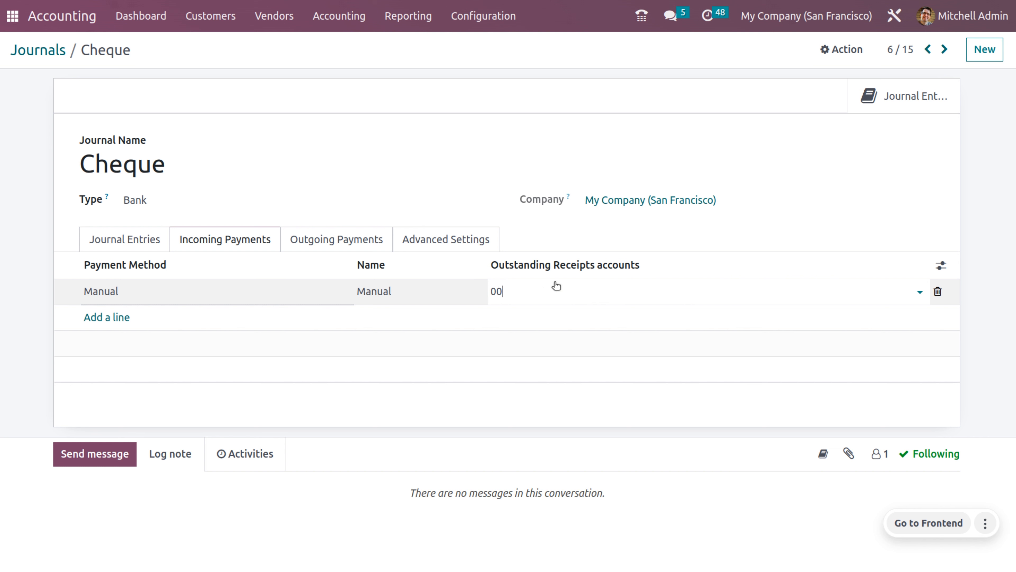
type("01")
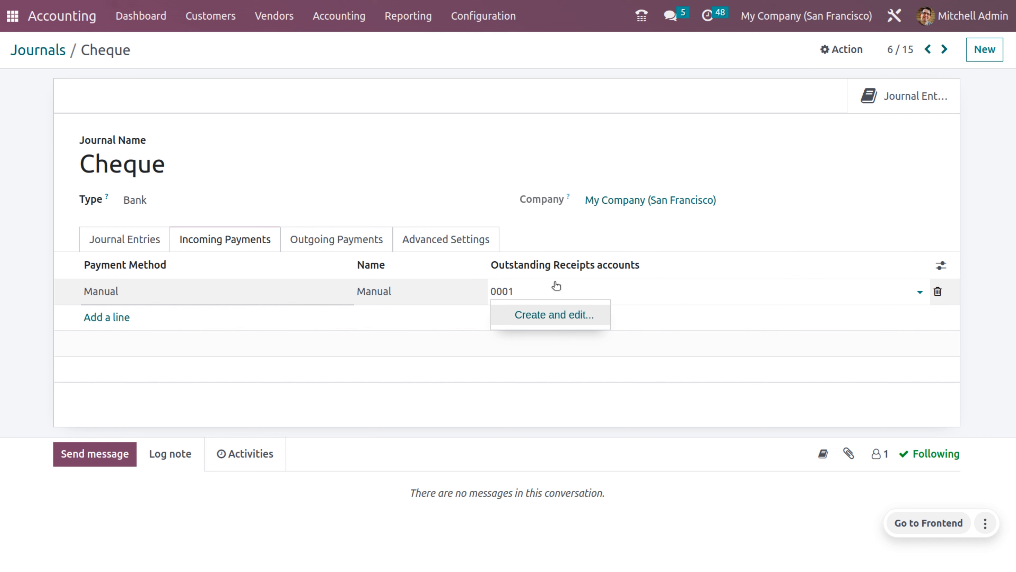
type(" PDC Receve")
key("BackSpace")
key("BackSpace")
type("iveble")
left_click(556, 327)
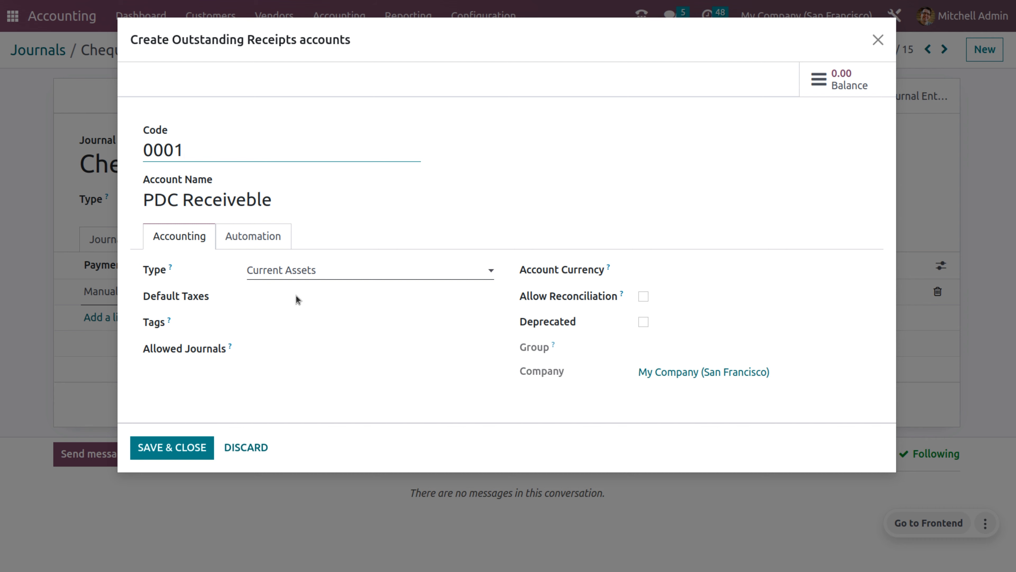
left_click(185, 451)
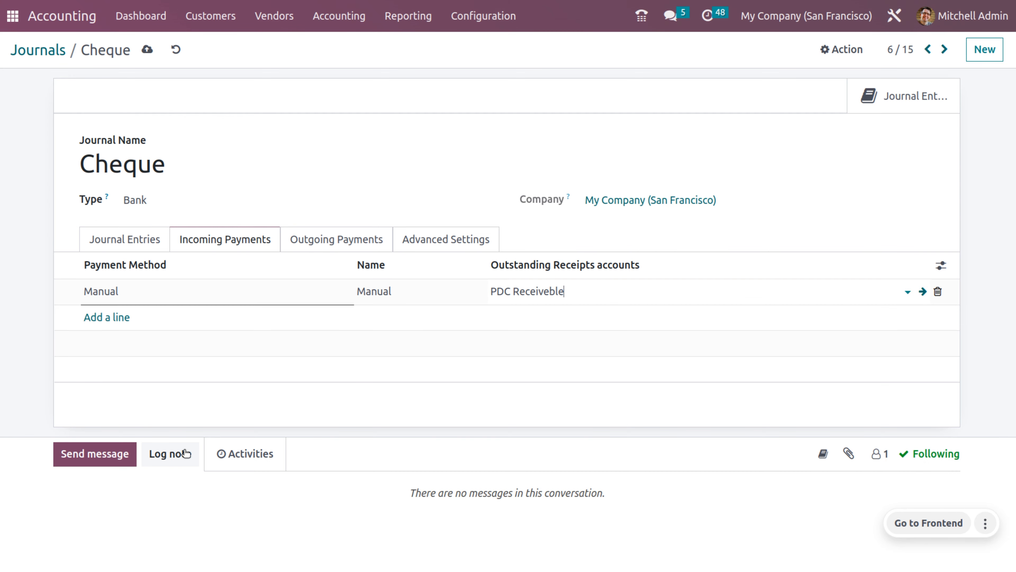
Remove the Checks outgoing payment method, then save the journal with new account 0002 PDC Payable as Manual's outstanding payments account
left_click(350, 241)
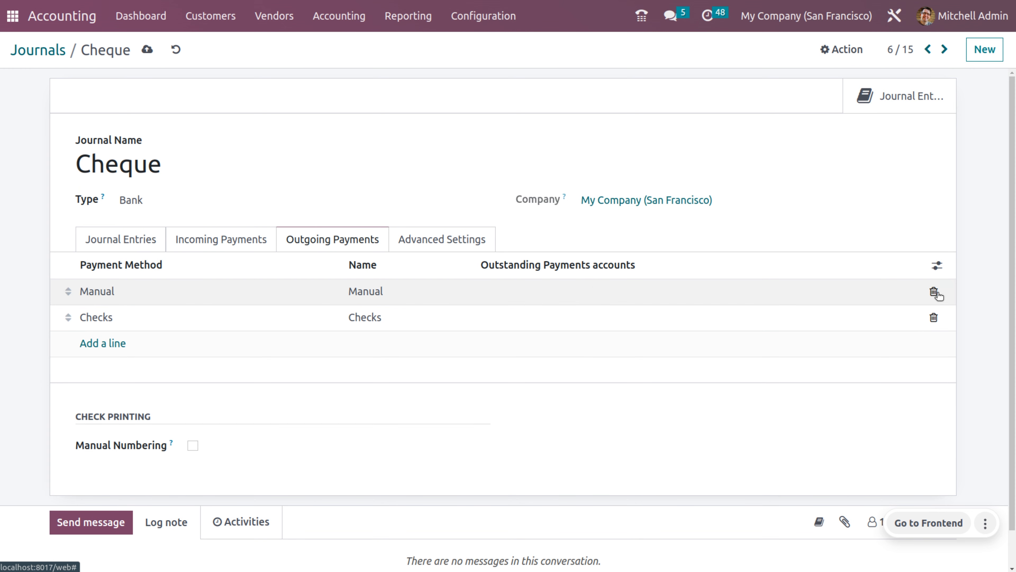
left_click(934, 319)
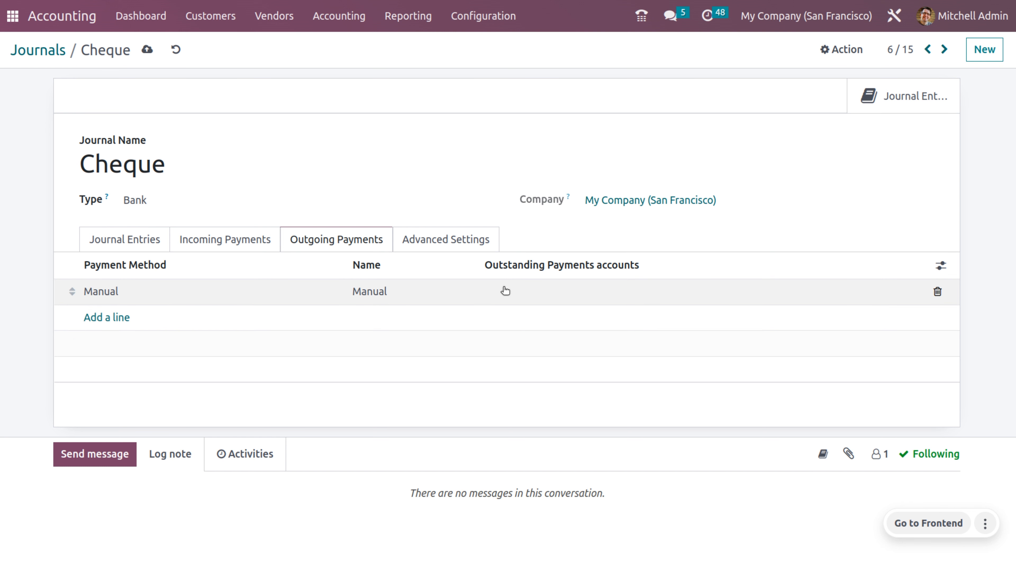
left_click(546, 291)
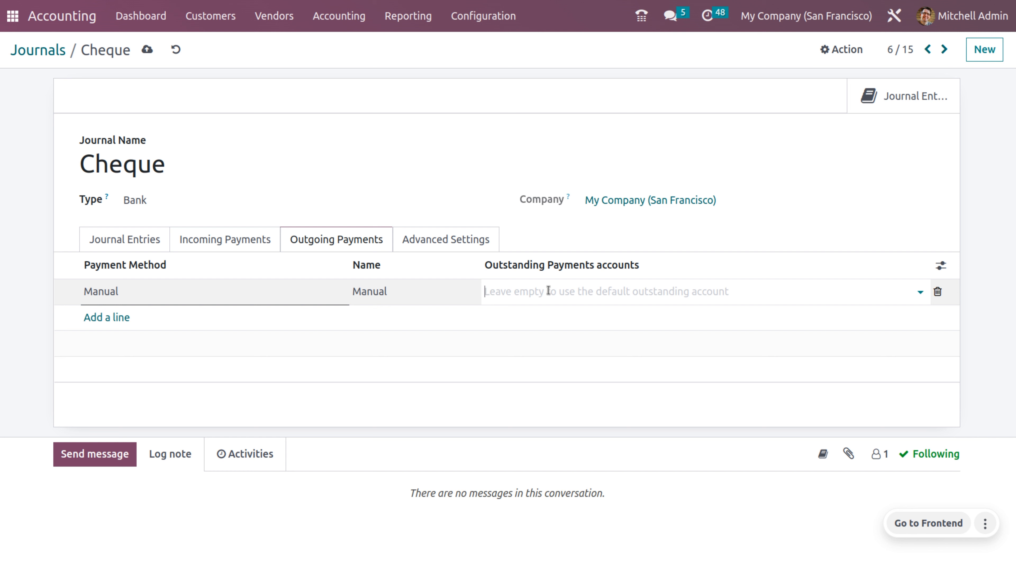
type("0002")
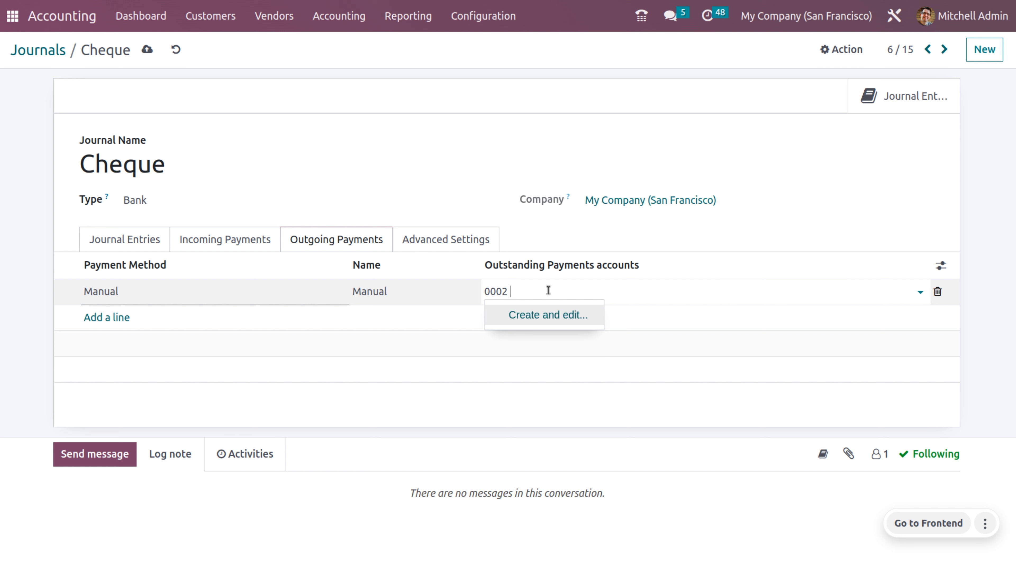
type("PDC Payable")
left_click(565, 318)
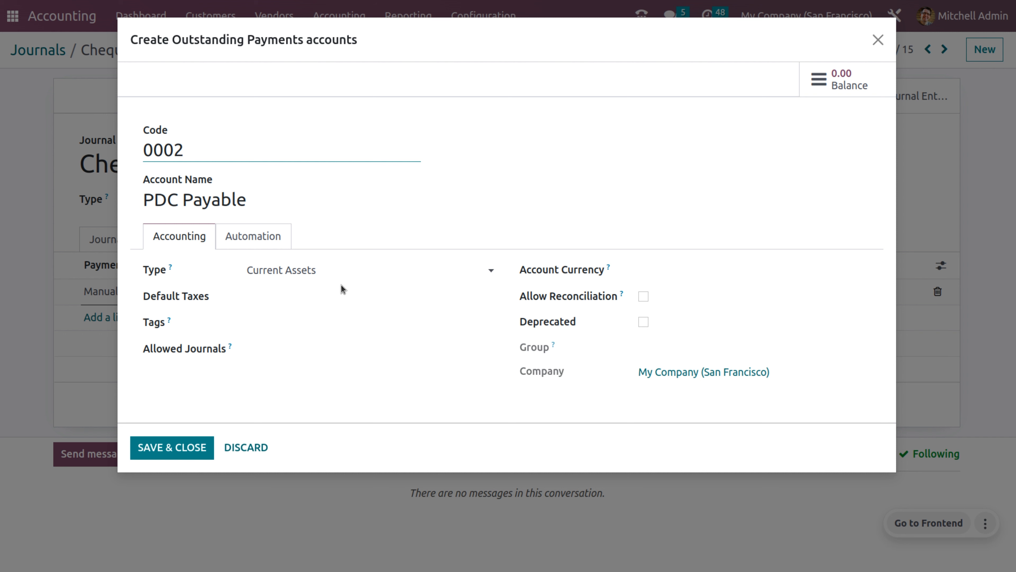
left_click(162, 452)
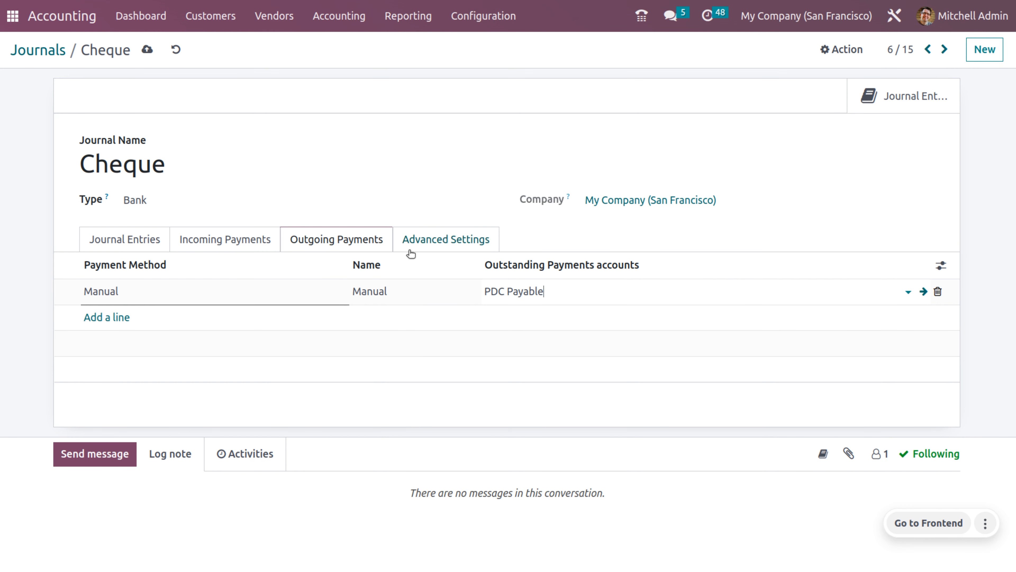
left_click(148, 49)
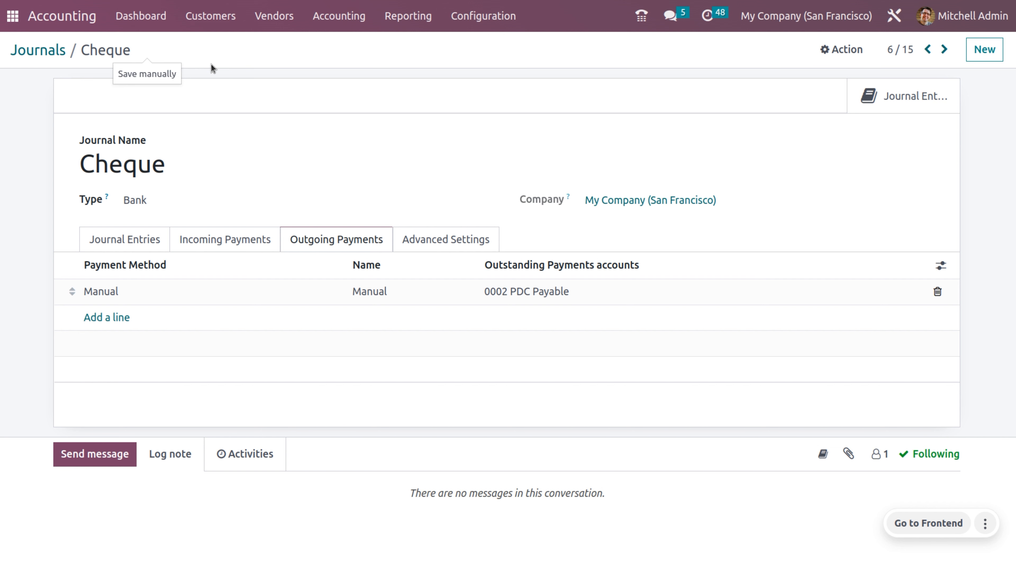
Start a new customer invoice and create a company customer with the customer's full name from its Customer field
left_click(204, 18)
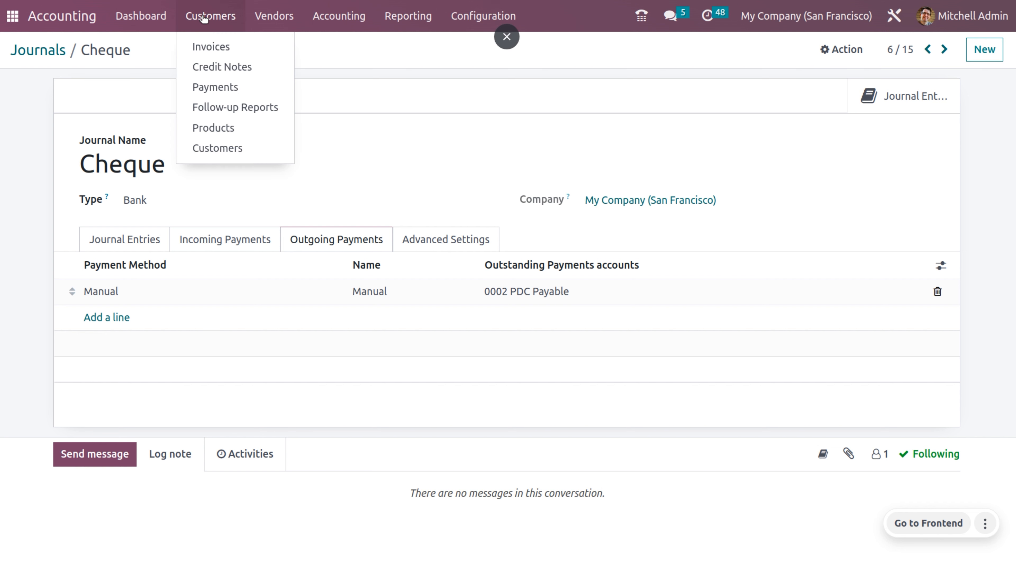
left_click(210, 40)
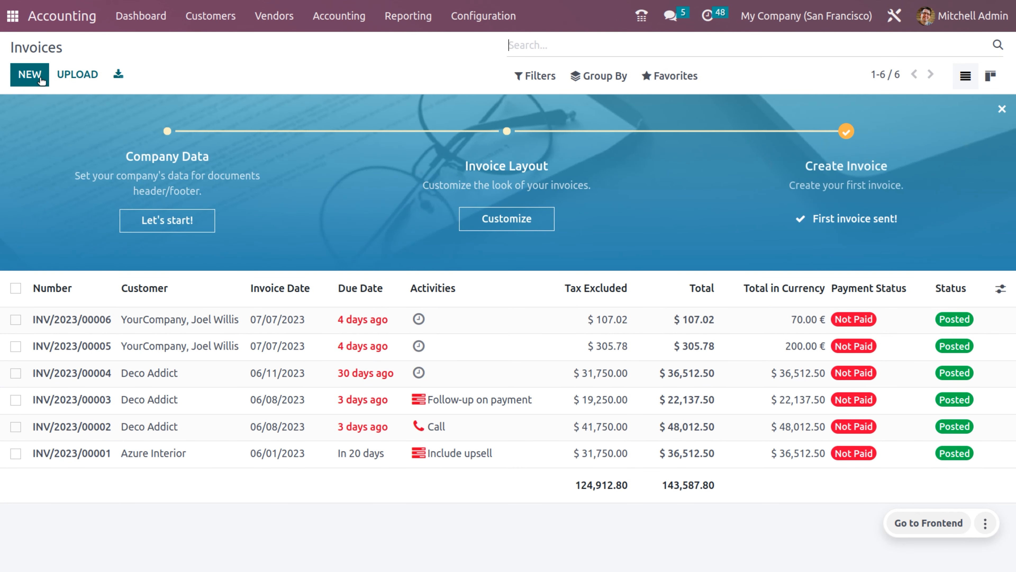
left_click(42, 80)
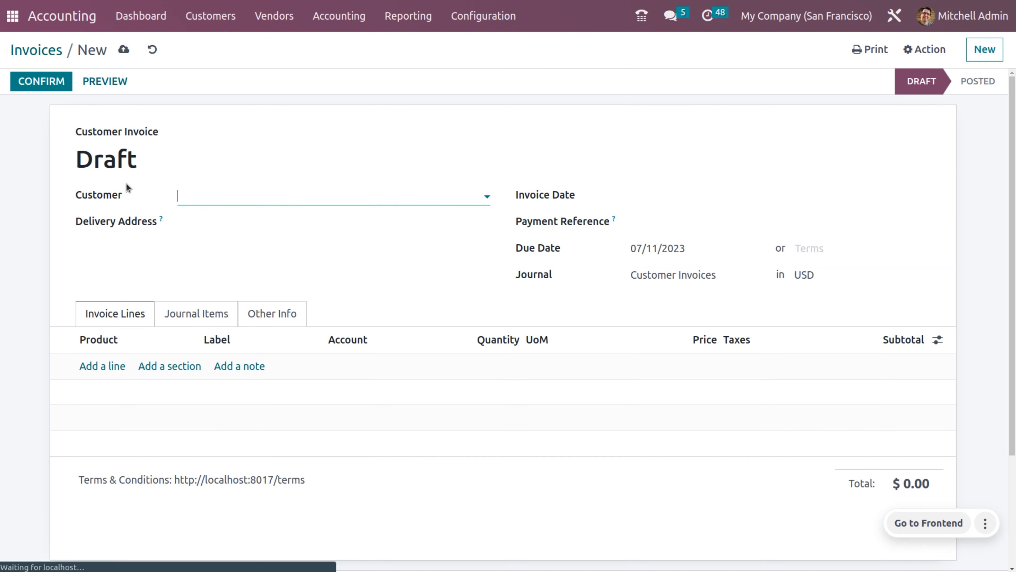
left_click(216, 196)
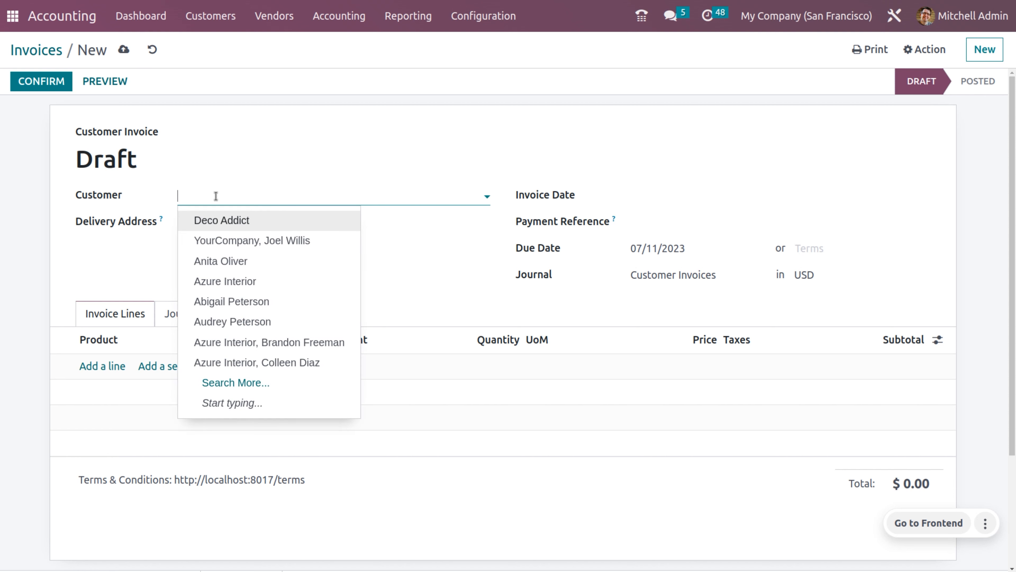
type("sam")
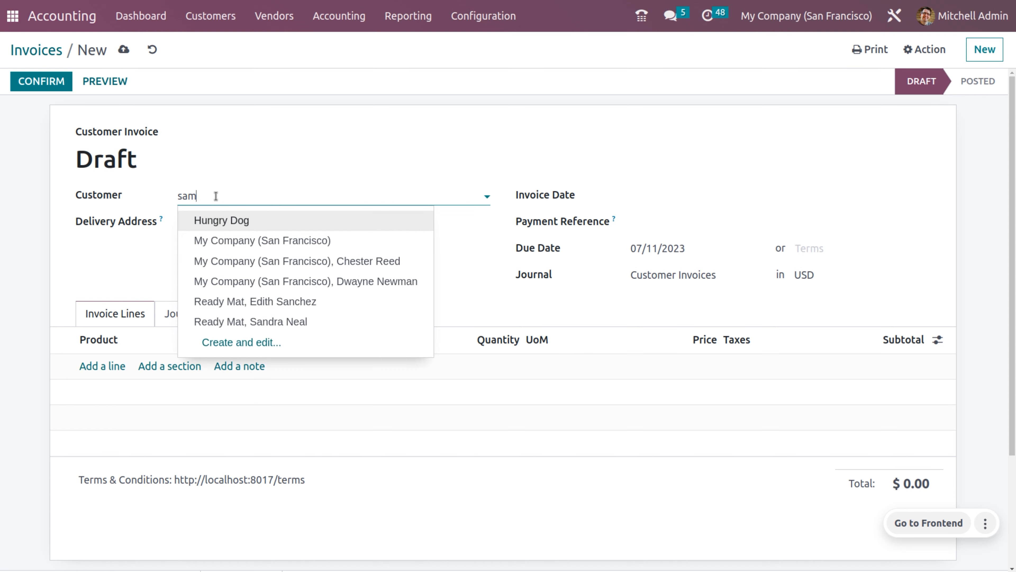
type("uel jio")
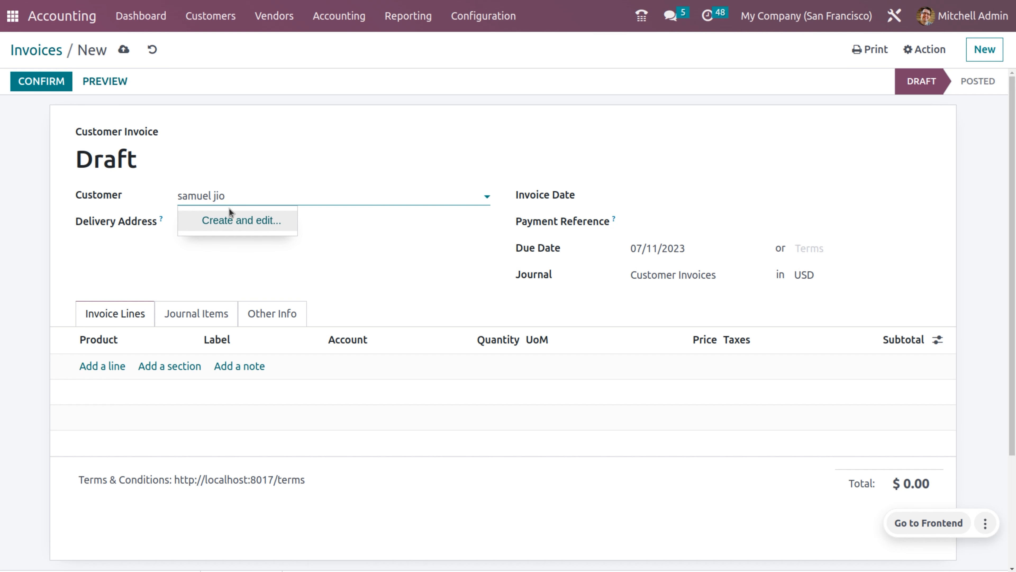
left_click(234, 220)
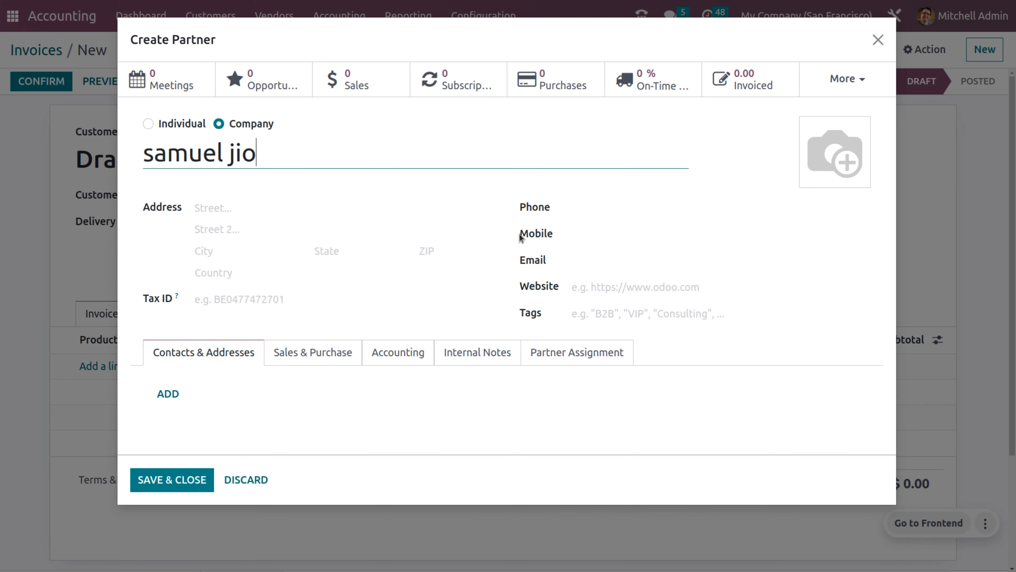
left_click(161, 479)
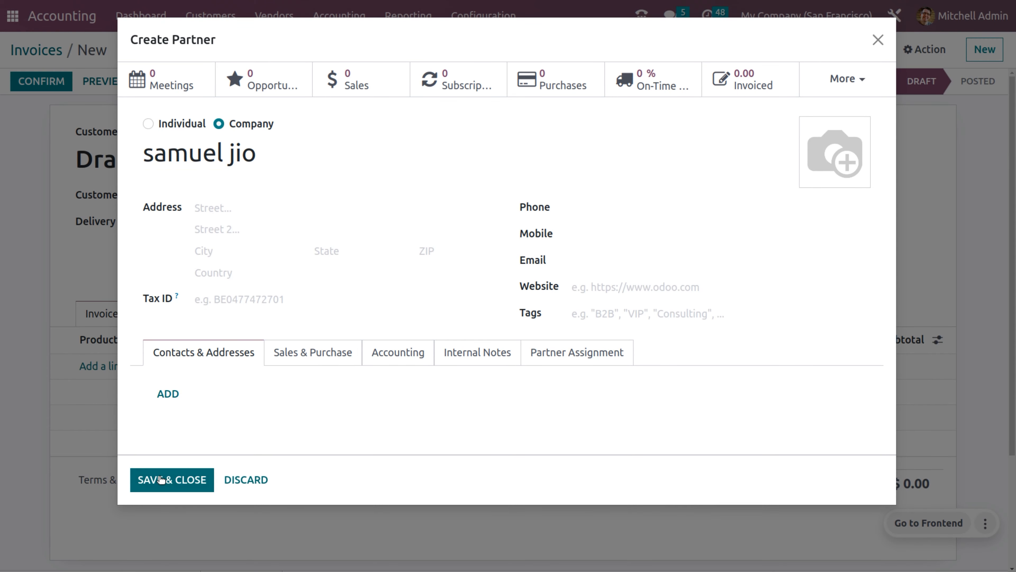
left_click(643, 197)
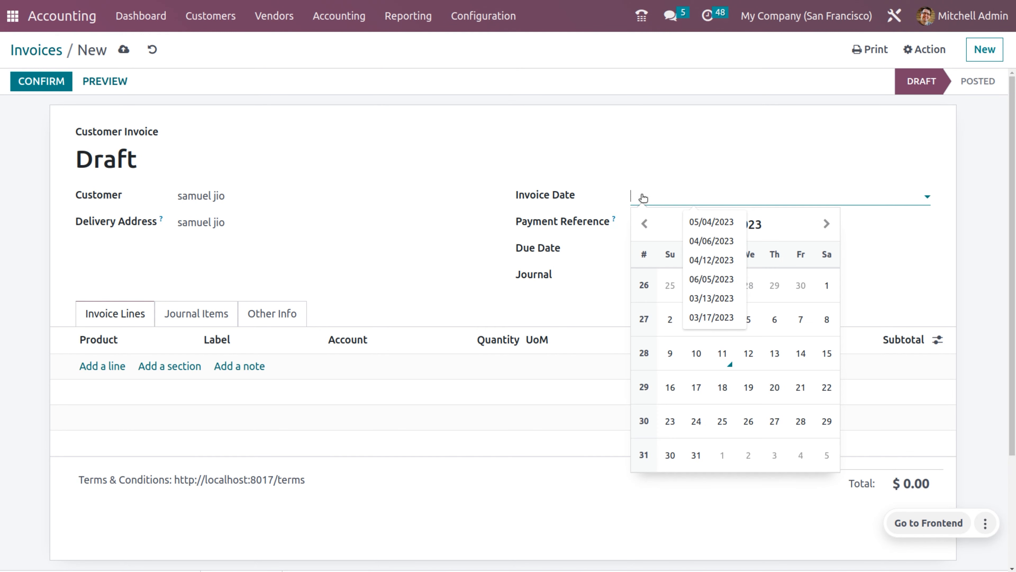
left_click(728, 360)
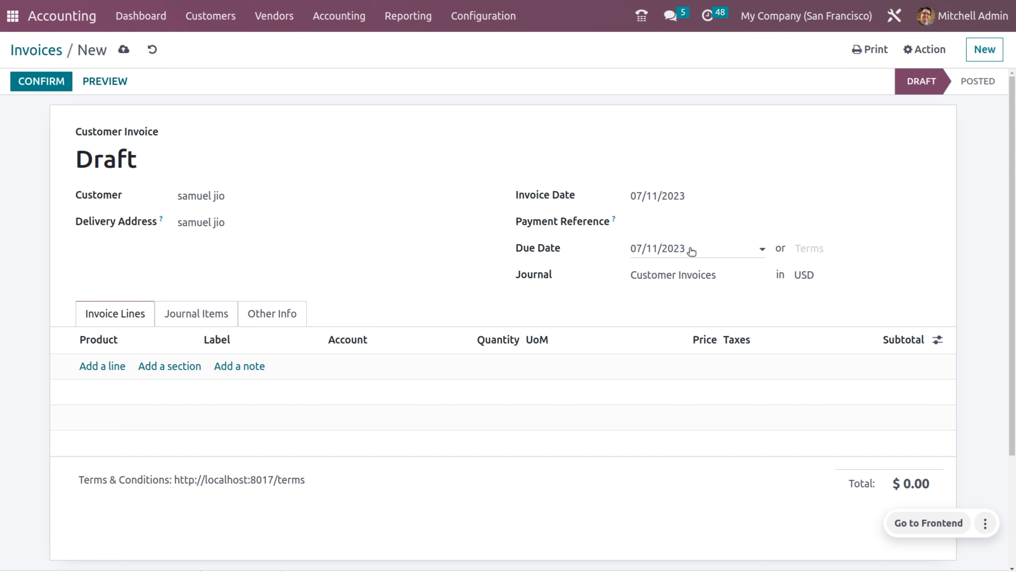
left_click(694, 250)
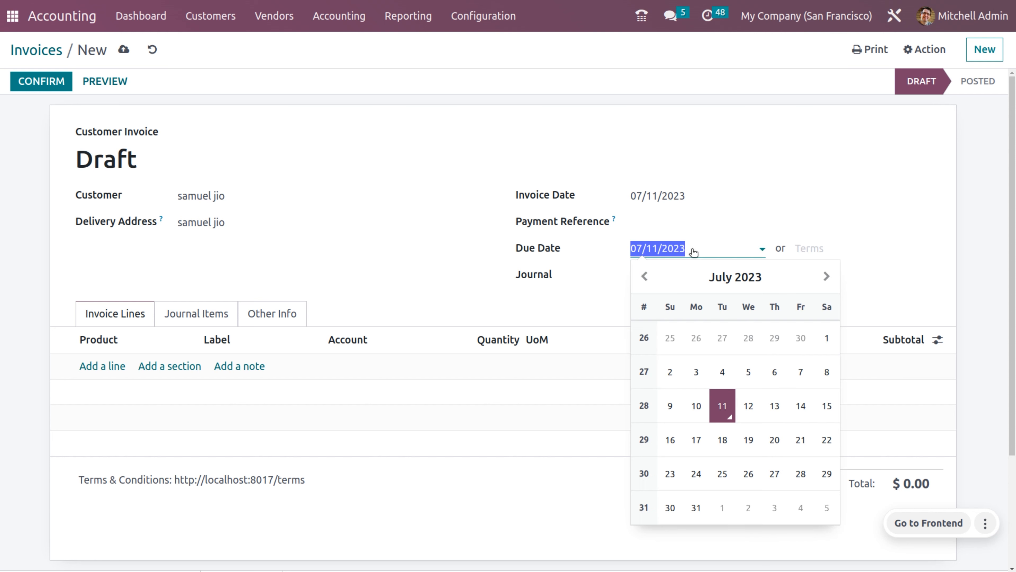
left_click(732, 436)
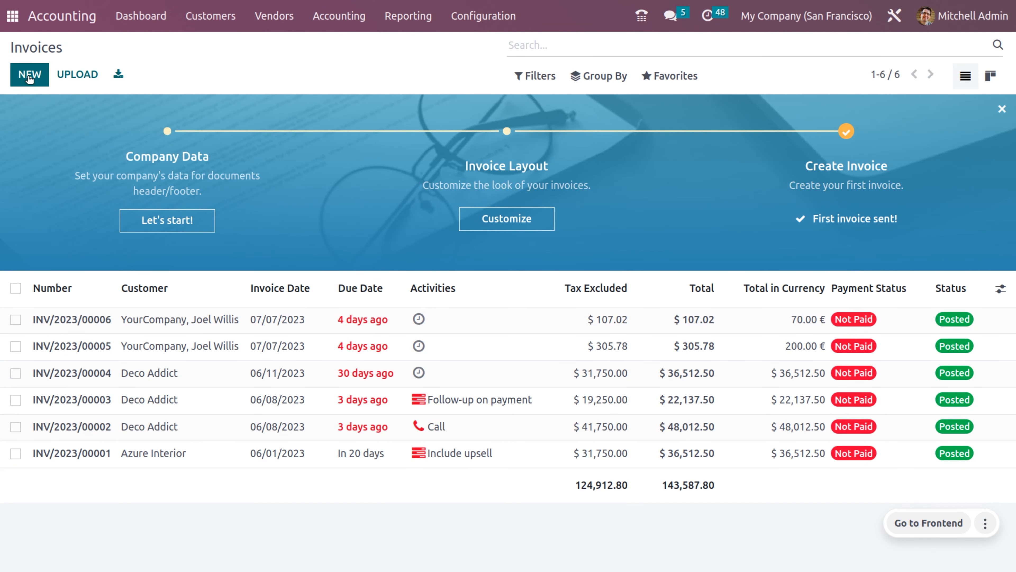
Start a fresh customer invoice and select the newly created customer
left_click(29, 77)
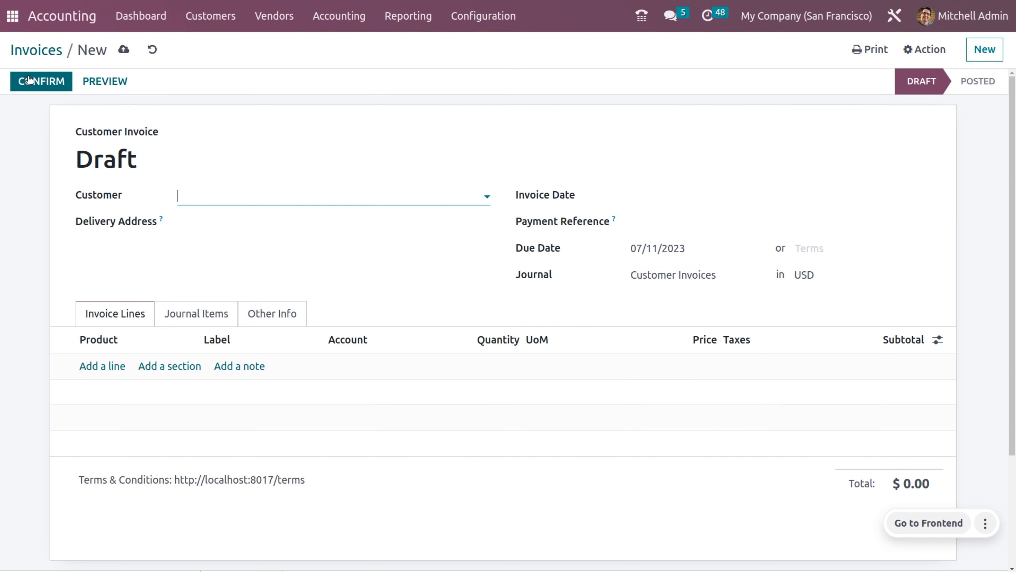
left_click(182, 197)
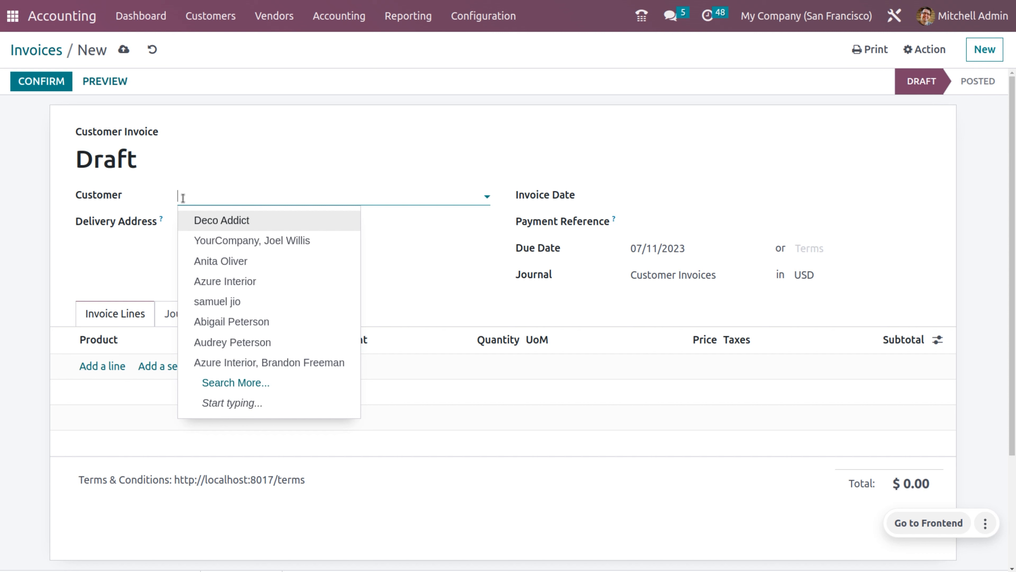
left_click(183, 197)
left_click(183, 198)
type("sam")
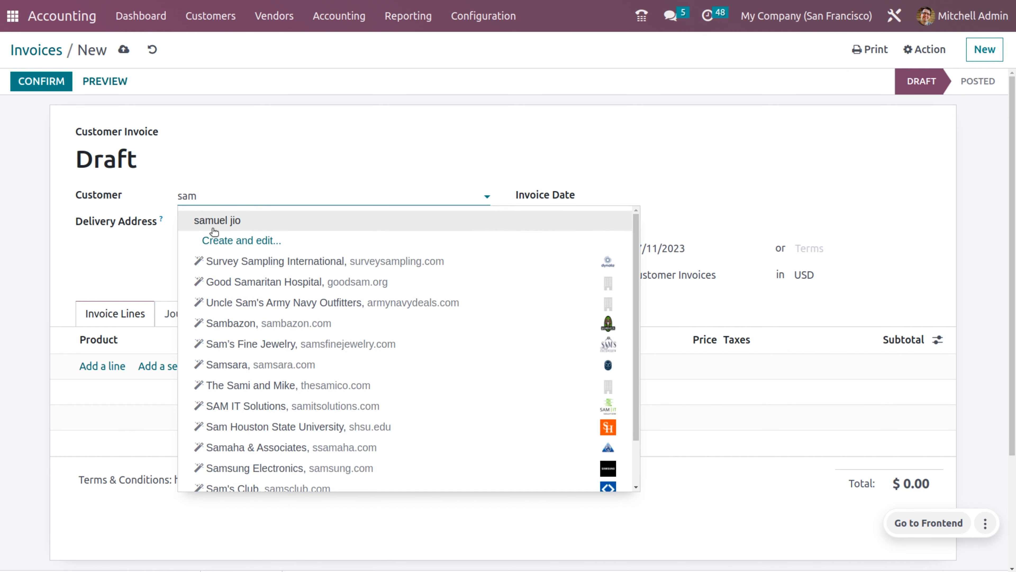
left_click(209, 221)
Set the invoice date to 07/11/2023 and the due date to 07/18/2023
left_click(676, 196)
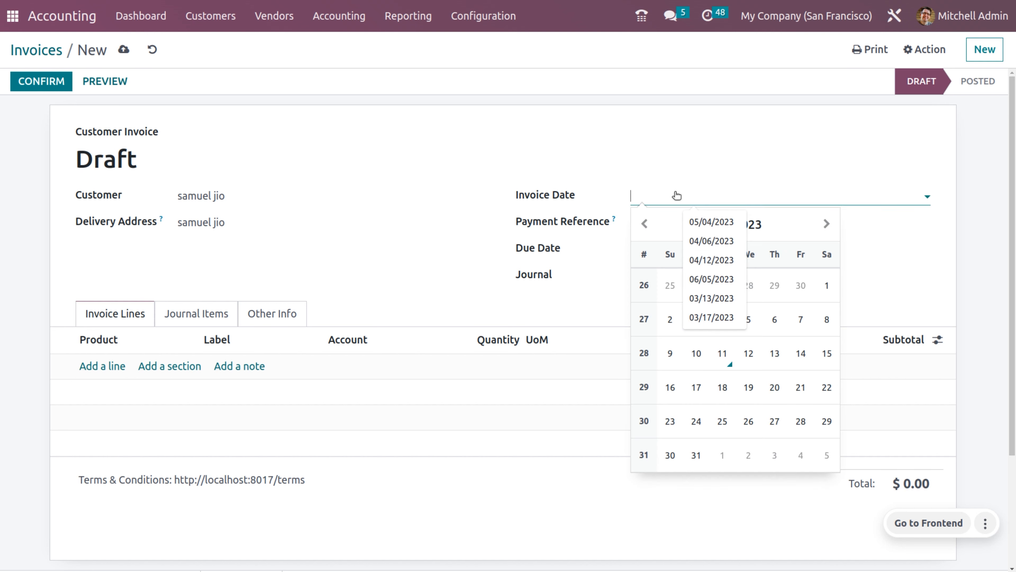
left_click(722, 361)
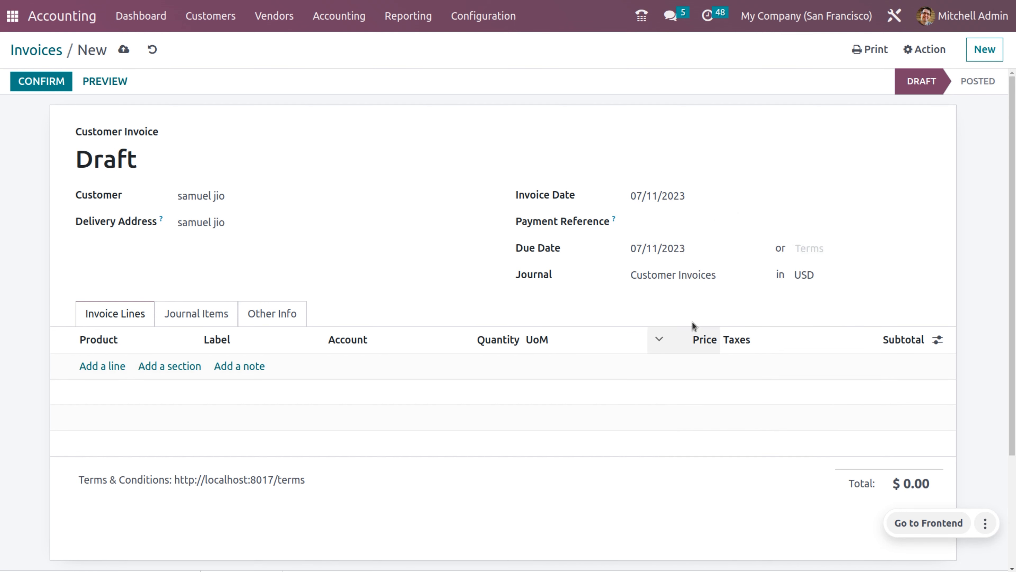
left_click(687, 256)
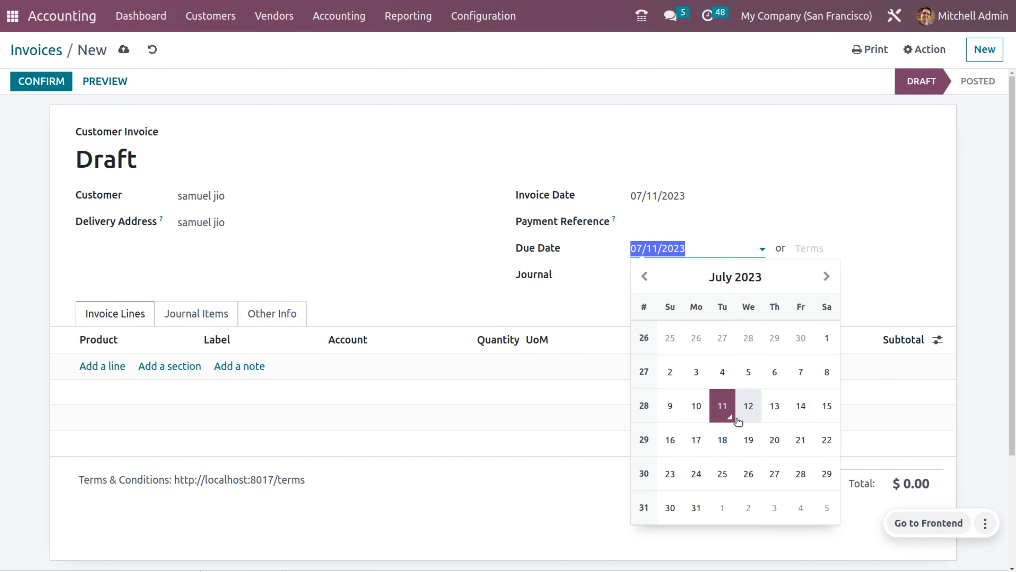
left_click(725, 447)
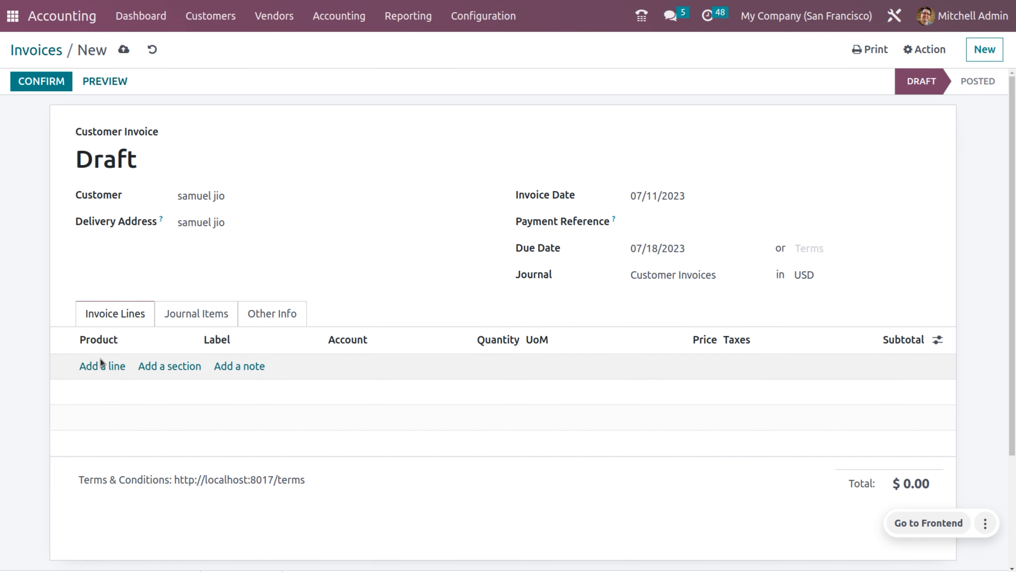
Add an invoice line for DESK0005 Customizable Desk (Custom, White) and remove its 50 % sales tax
left_click(99, 364)
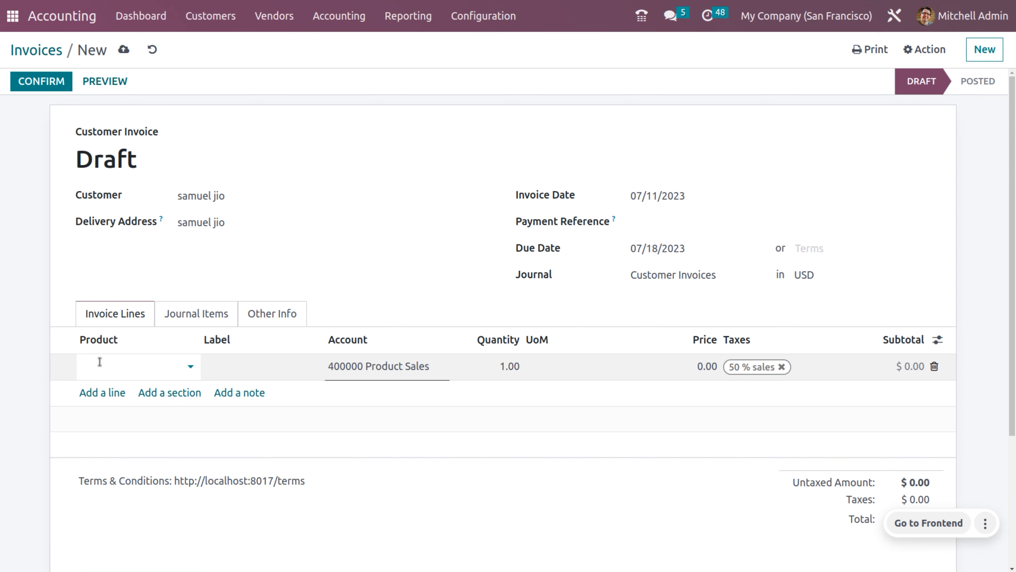
left_click(137, 322)
scroll(338, 383, "down", 5)
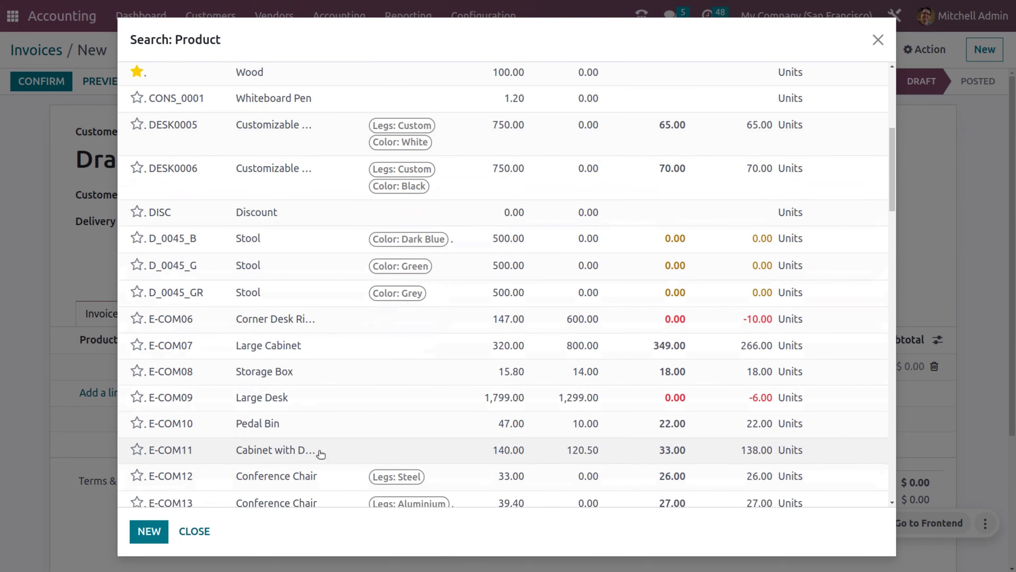
left_click(478, 147)
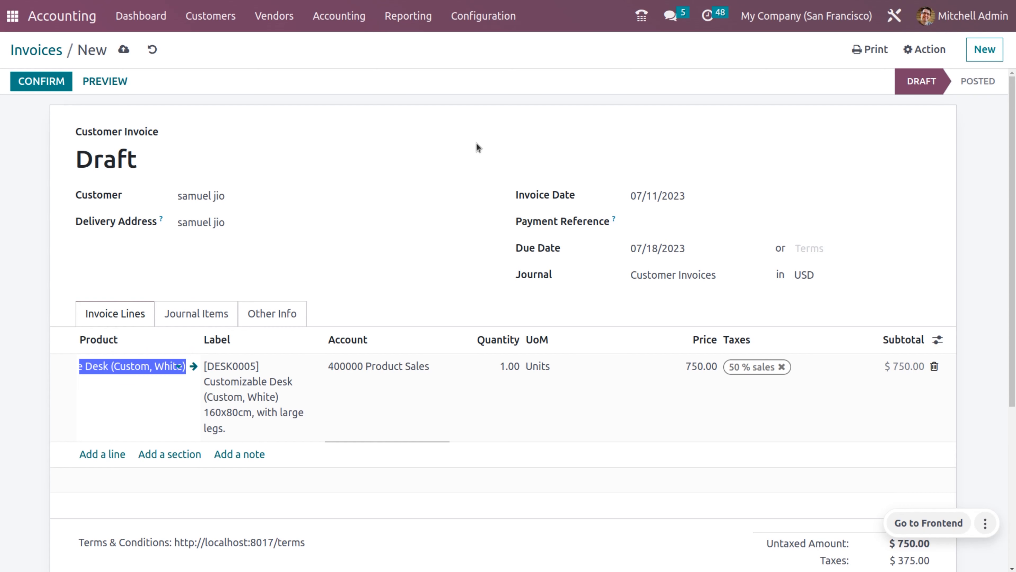
left_click(781, 367)
left_click(781, 366)
Set the desk line's price to 5,200, and save and confirm the invoice
left_click(704, 372)
double_click(704, 372)
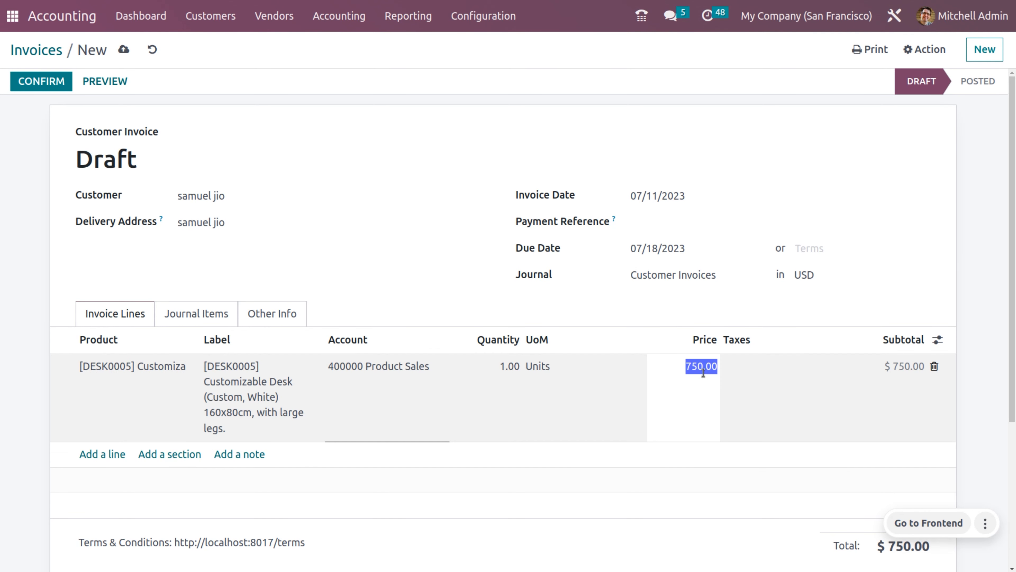
key("BackSpace")
type("5200")
left_click(911, 168)
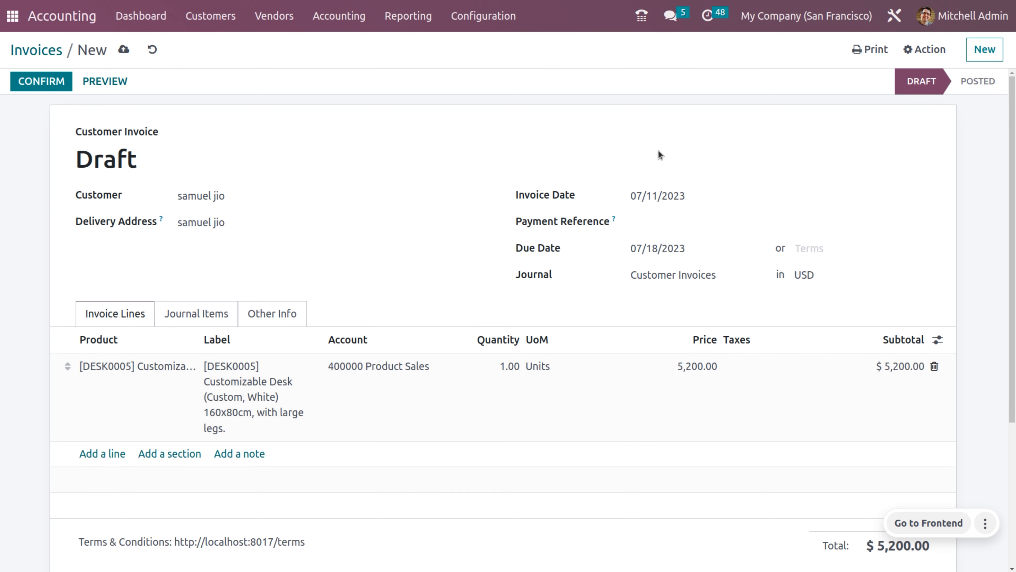
left_click(124, 50)
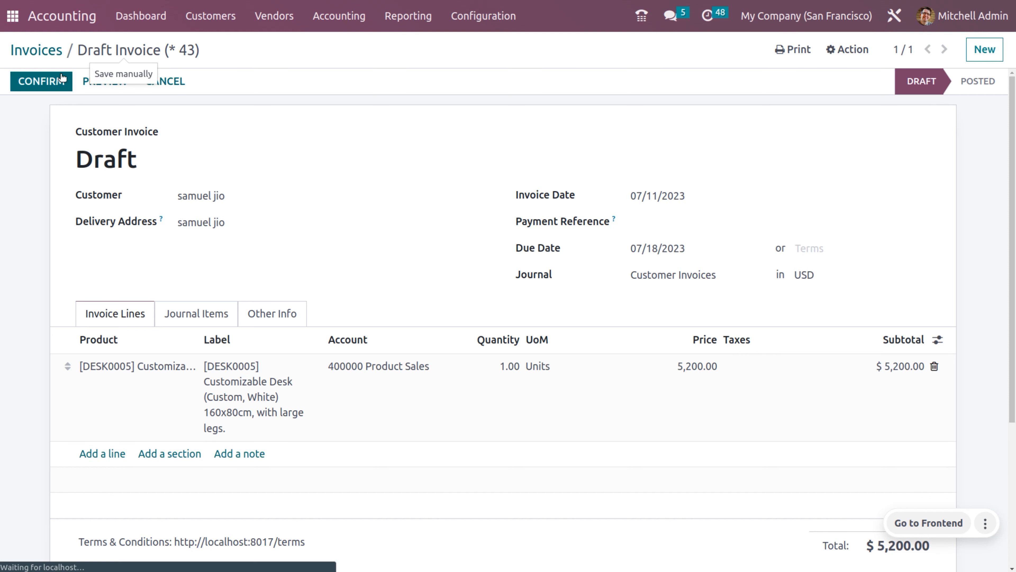
left_click(48, 82)
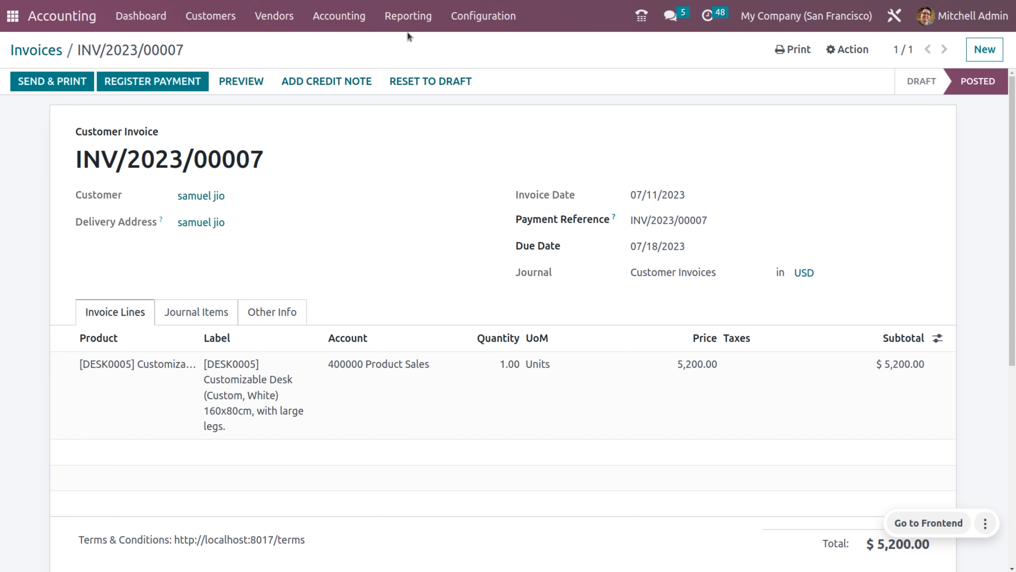
Open the Partner Ledger report and expand the invoiced customer's entries to examine the open receivable
left_click(400, 18)
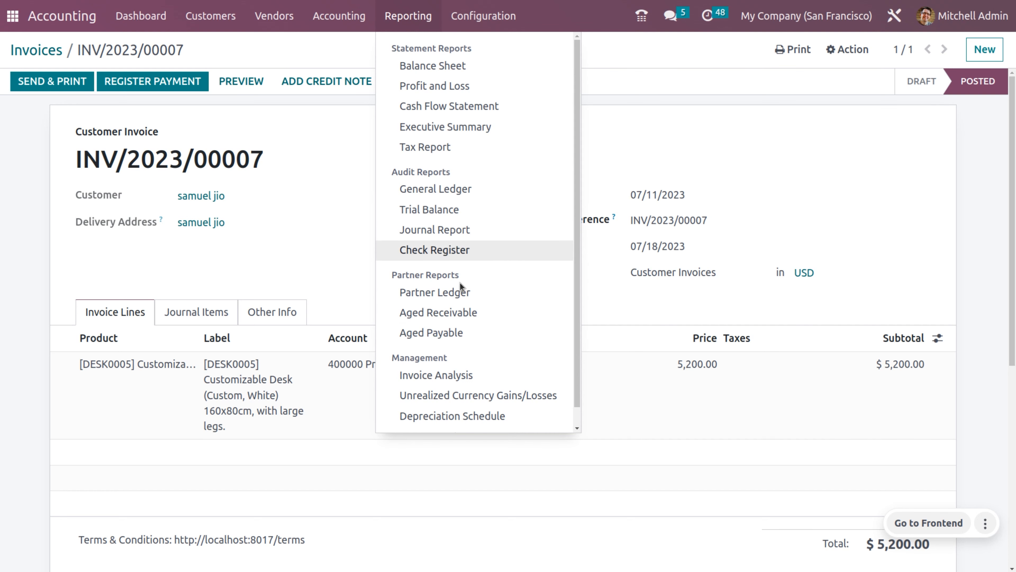
left_click(463, 299)
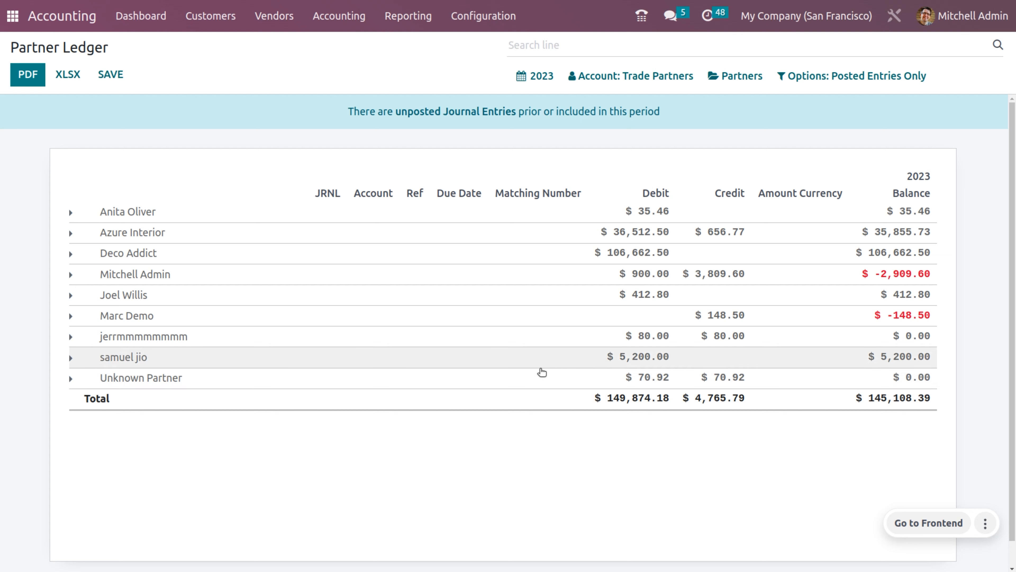
left_click(70, 358)
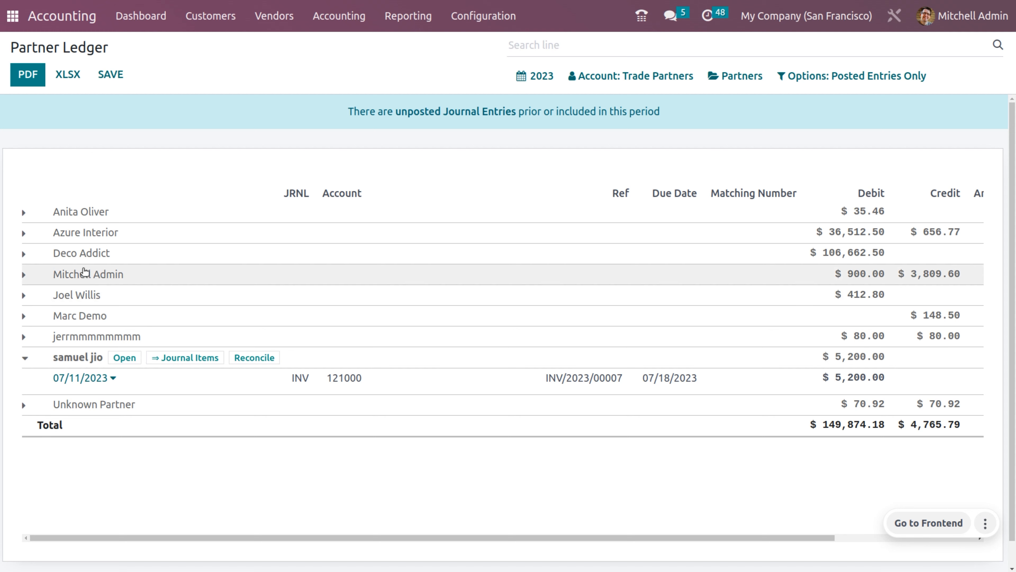
Start a new customer payment and select the invoiced customer
left_click(213, 15)
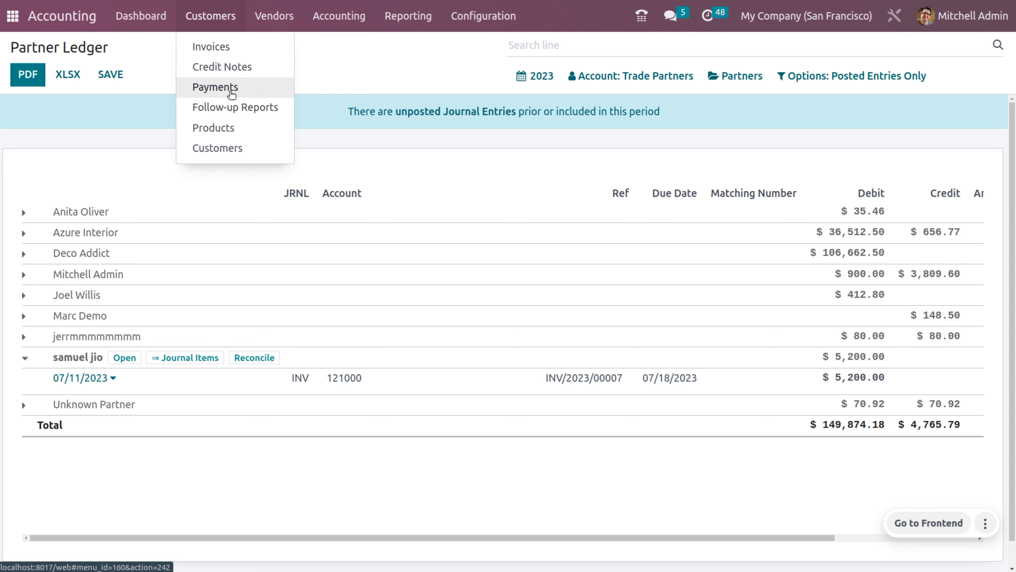
left_click(200, 87)
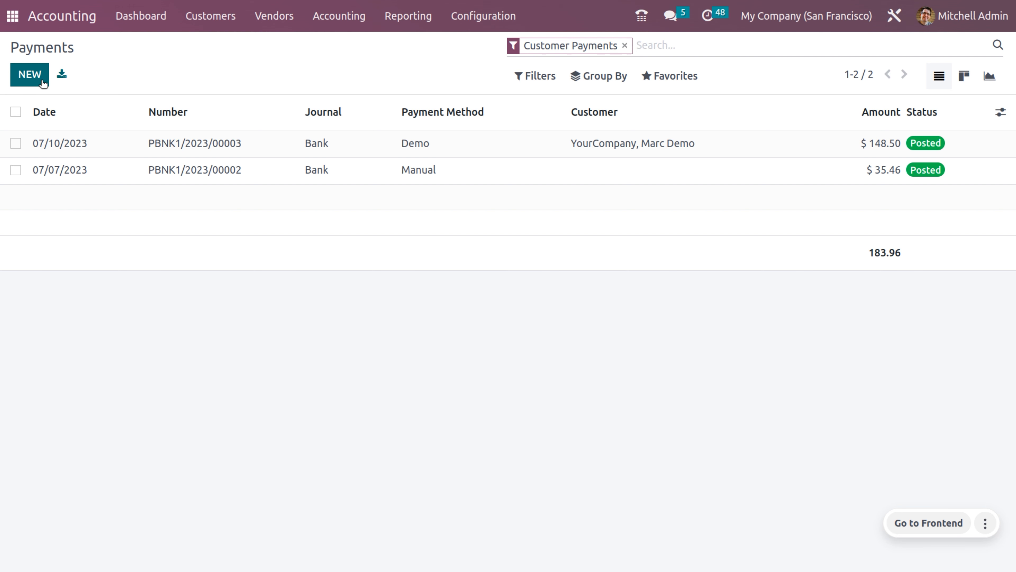
left_click(30, 74)
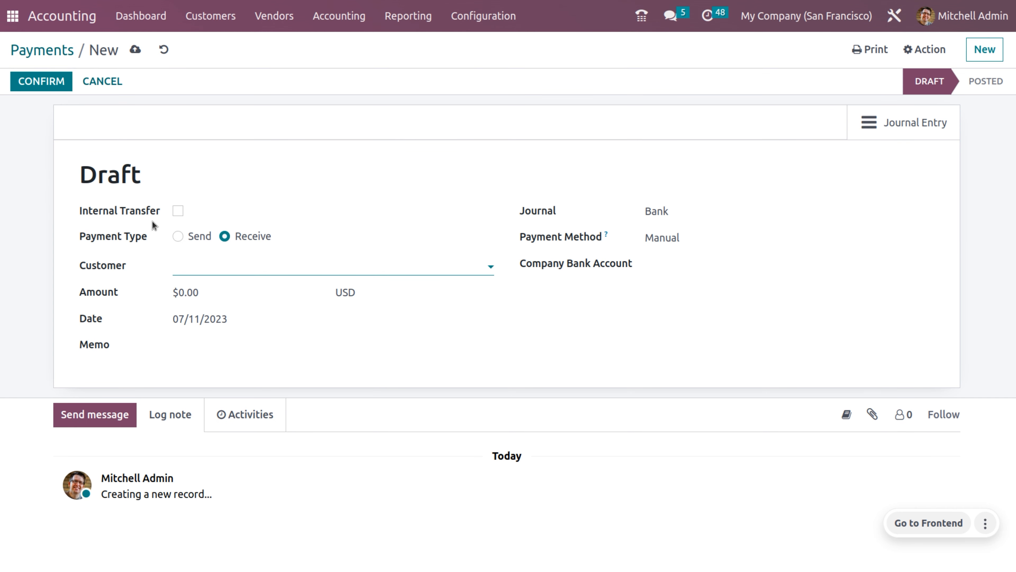
left_click(233, 261)
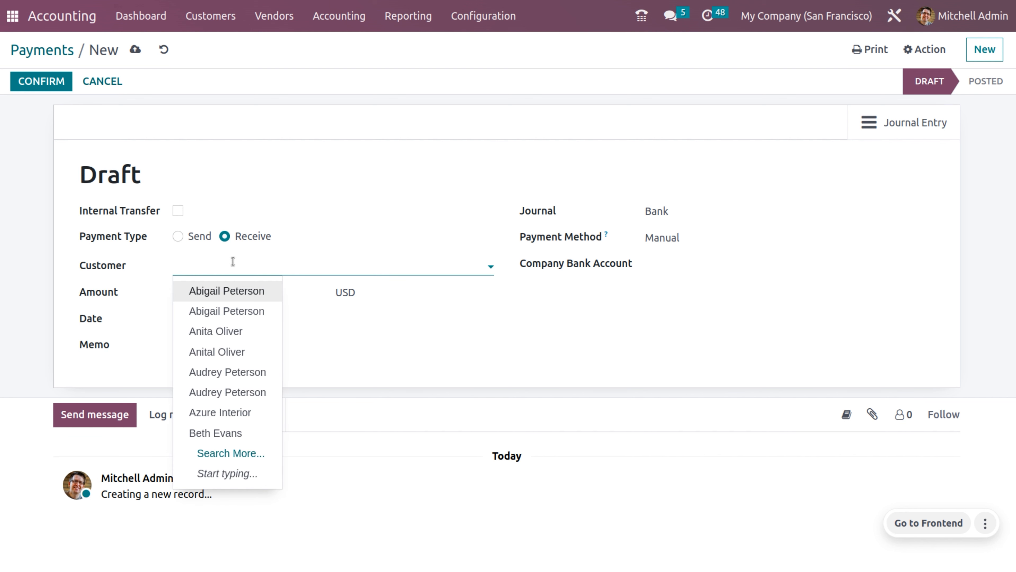
type("sa")
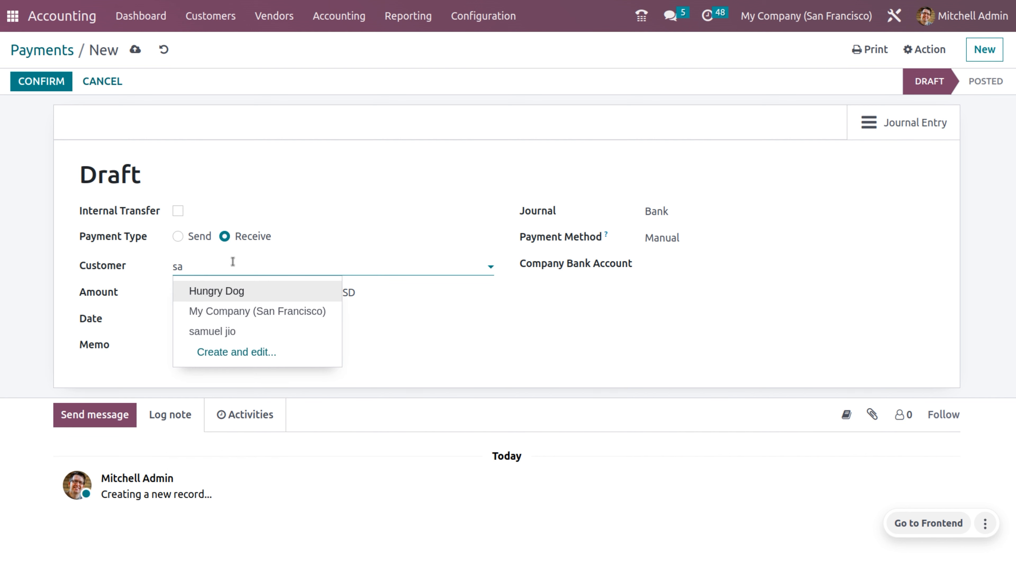
left_click(214, 330)
Set the new customer payment's amount to 5,200
left_click(213, 294)
key("BackSpace")
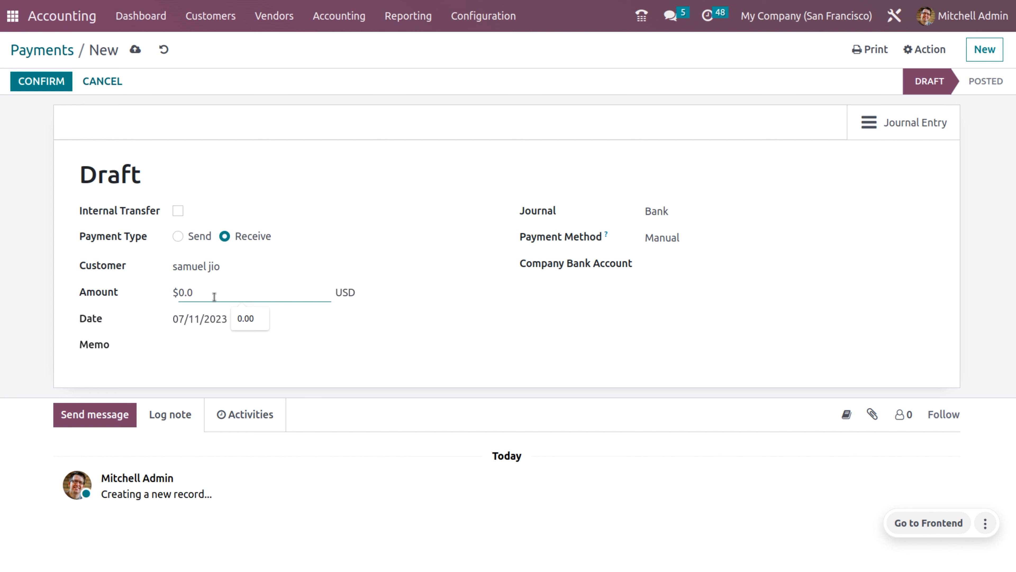
key("BackSpace")
key("BackSpace")
key("BackSpace")
type("5200")
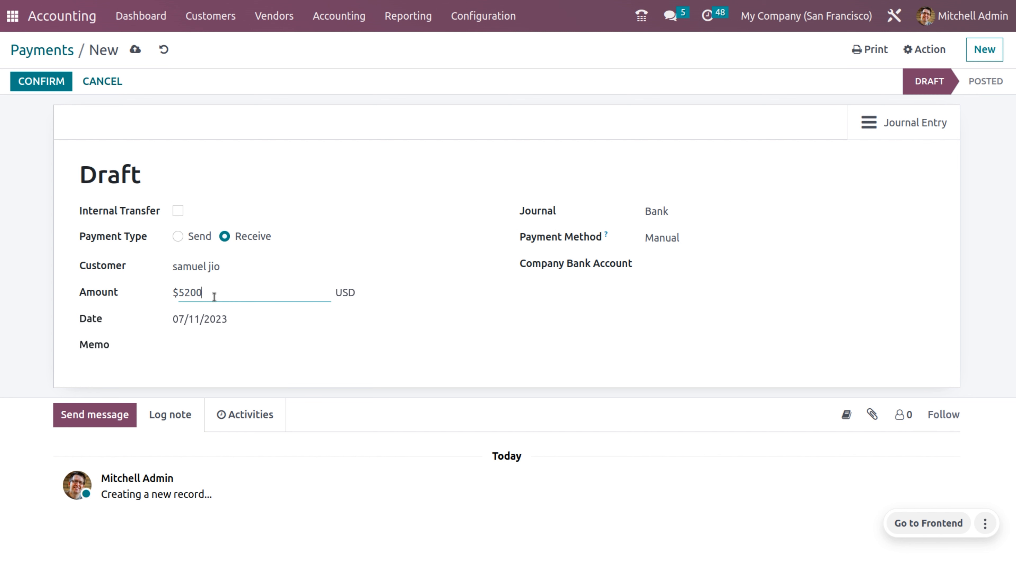
Date the payment 07/18/2023 and enter the memo "post dated cheque"
left_click(227, 321)
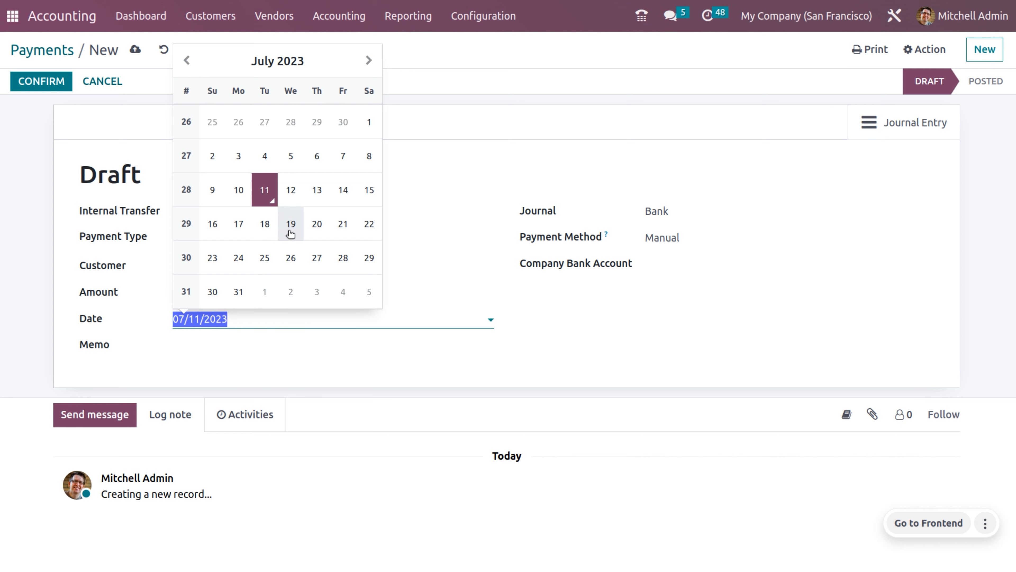
left_click(274, 232)
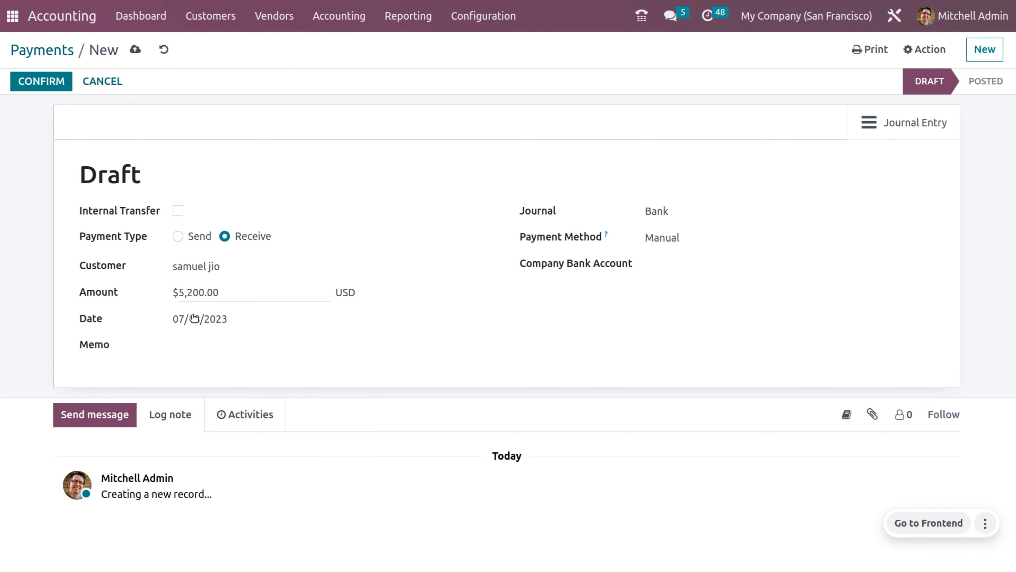
left_click(243, 345)
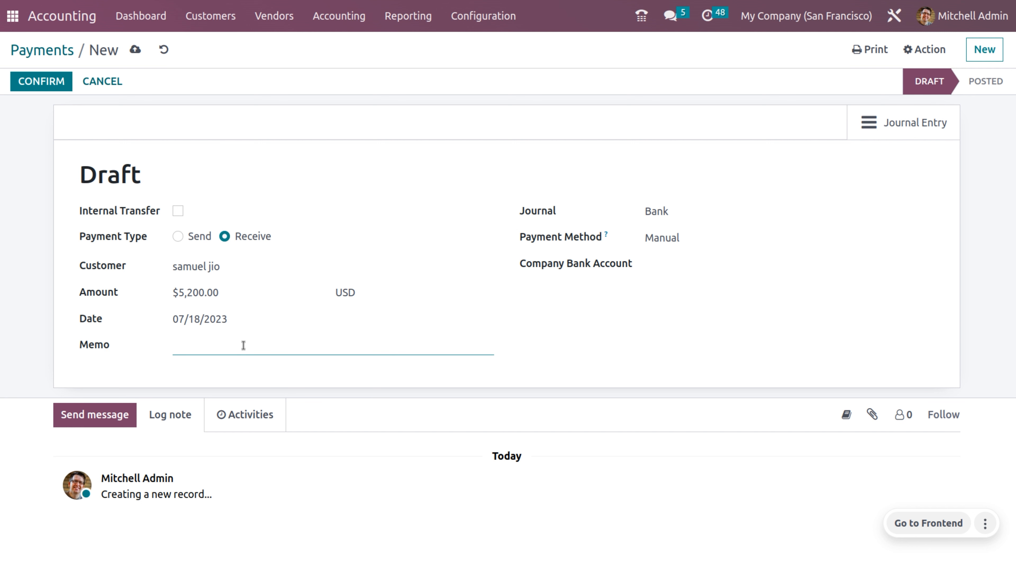
type("post dated cheque")
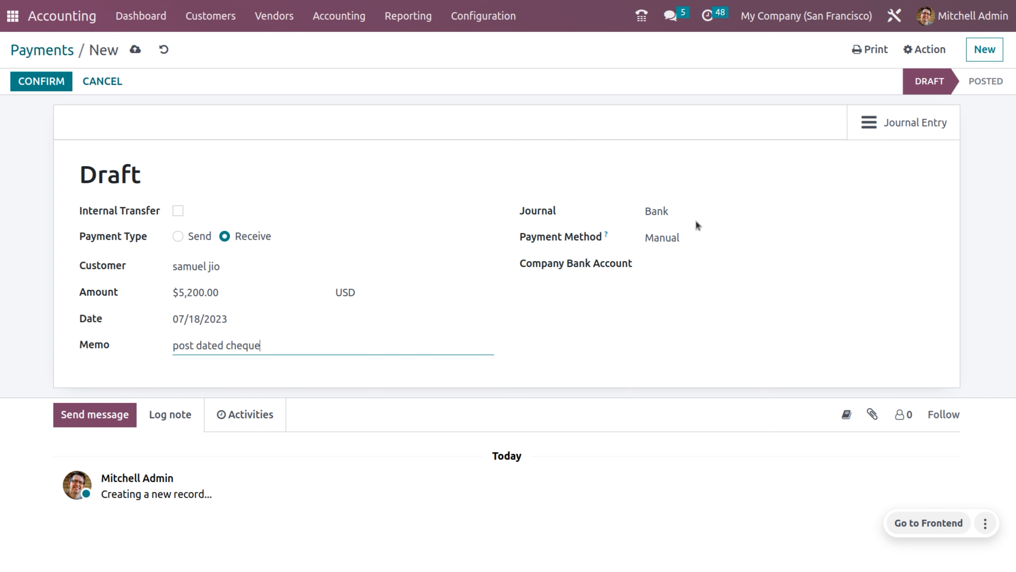
Set the payment's journal to Cheque, and save and confirm the payment
left_click(667, 212)
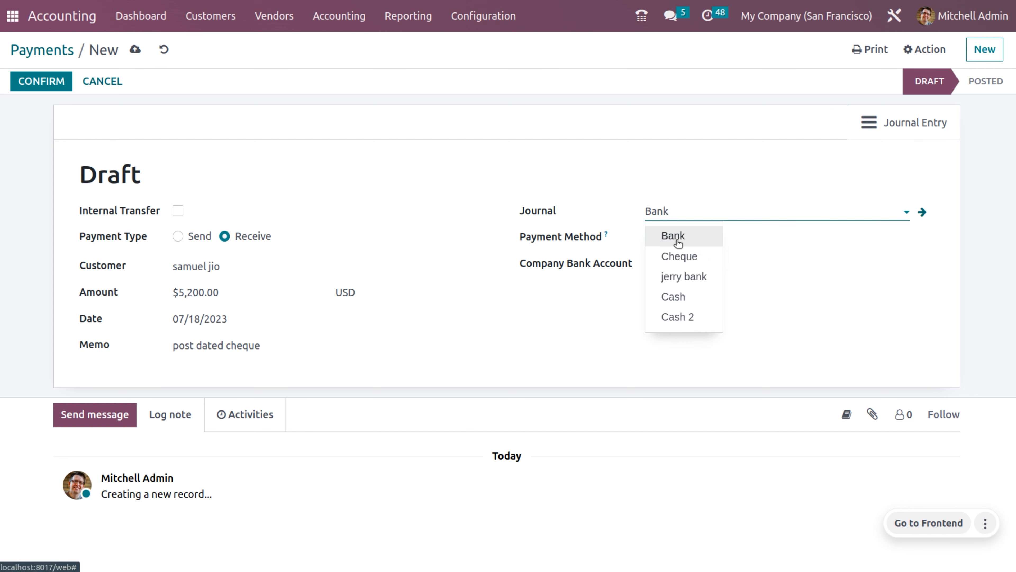
left_click(686, 265)
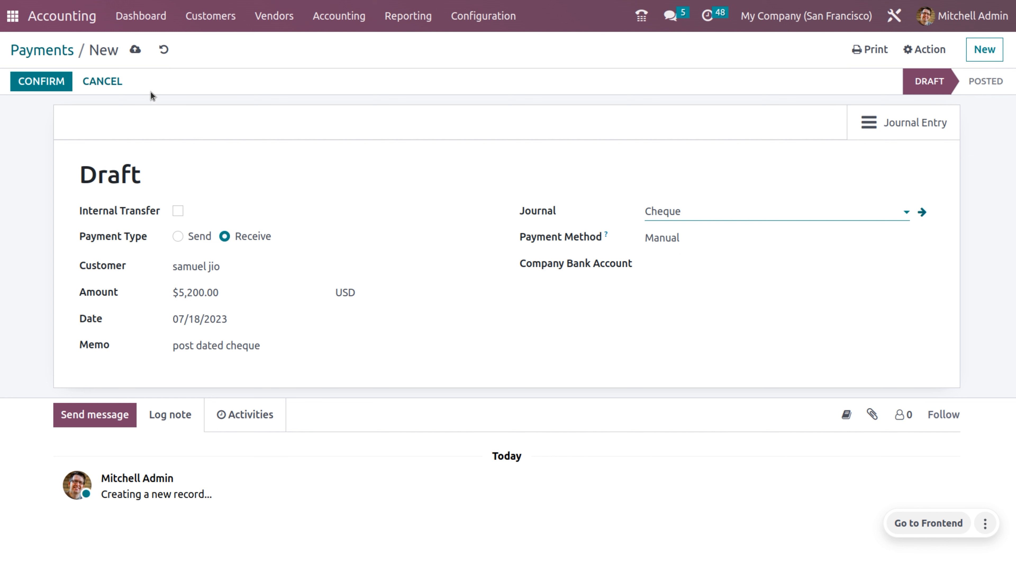
left_click(135, 50)
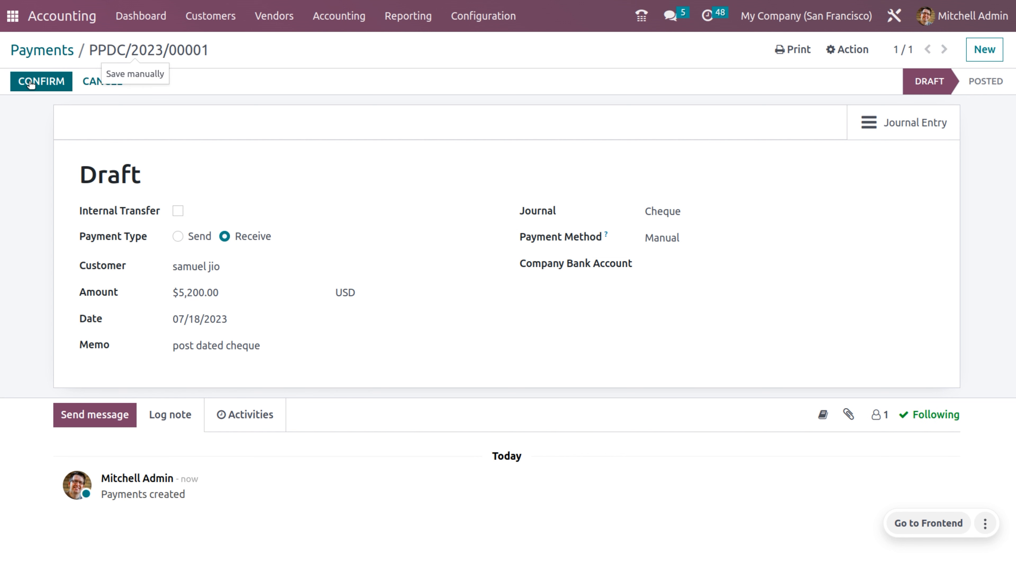
left_click(31, 82)
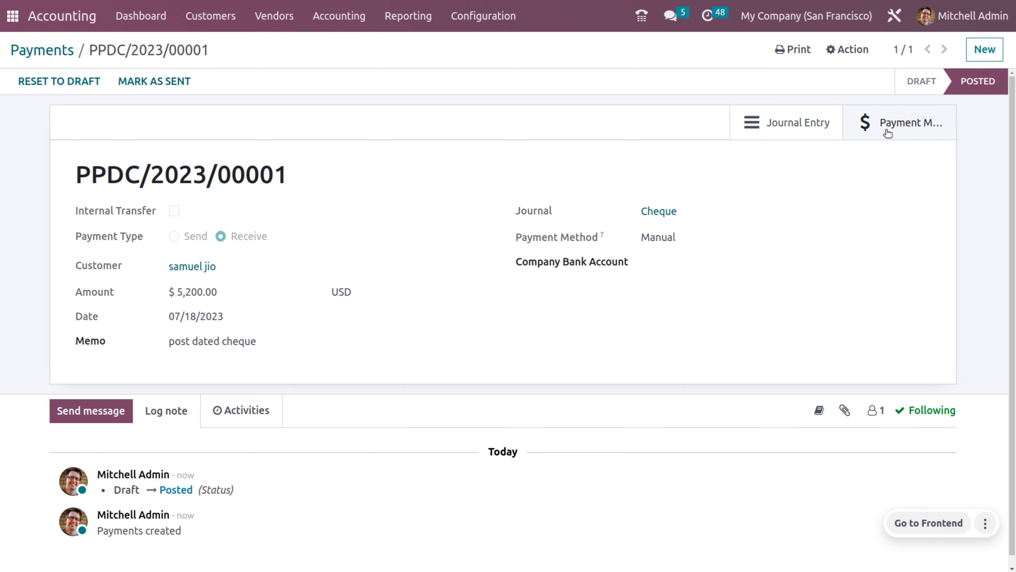
Examine the posted payment's journal entry and its payment matching, and return to the payment
left_click(803, 127)
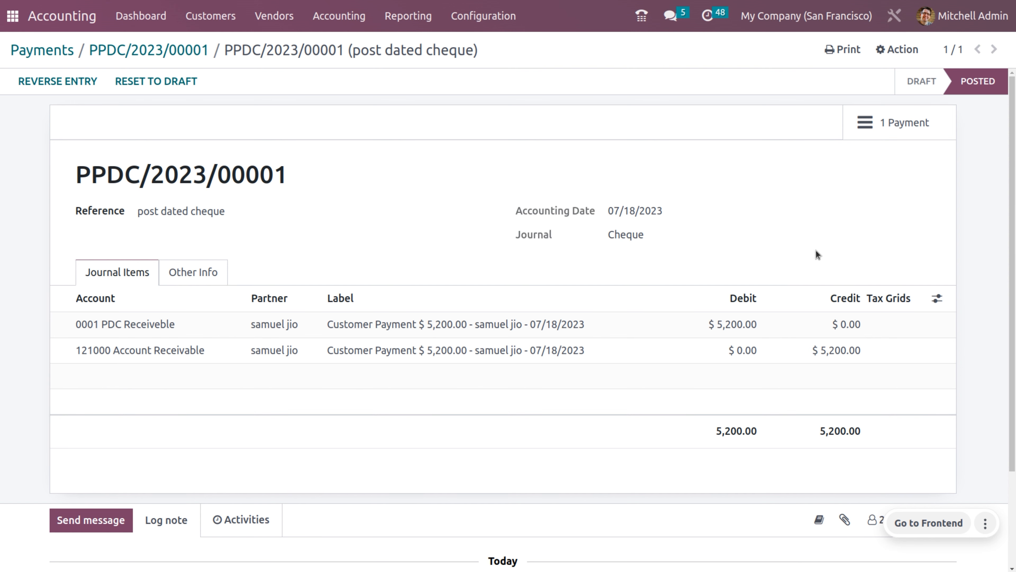
left_click(901, 119)
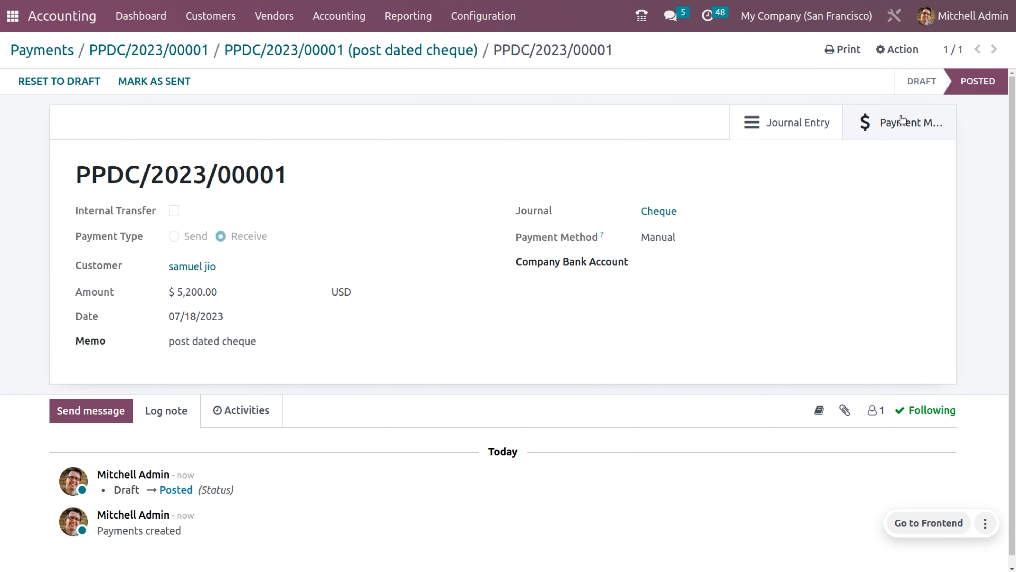
left_click(897, 120)
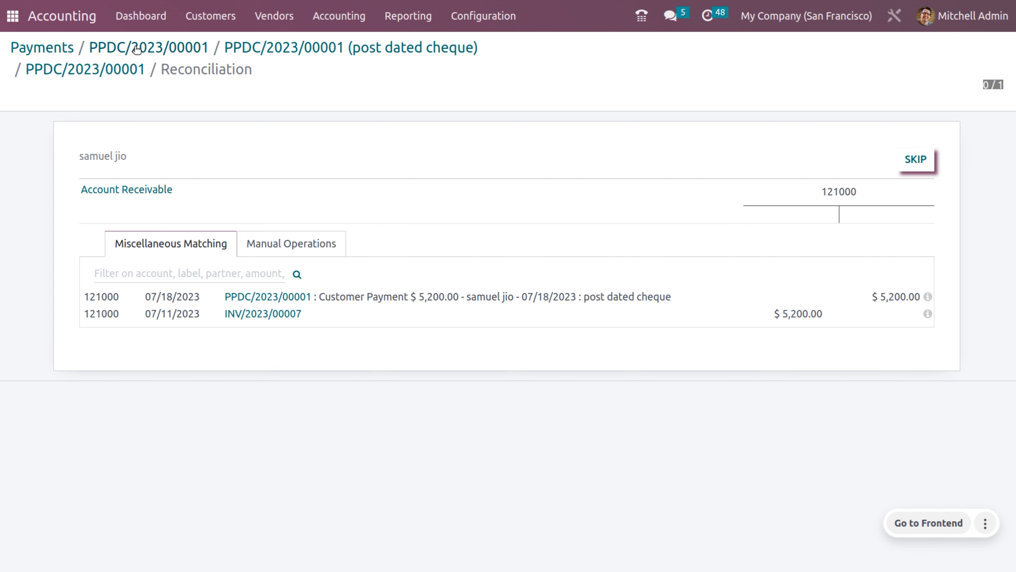
left_click(124, 45)
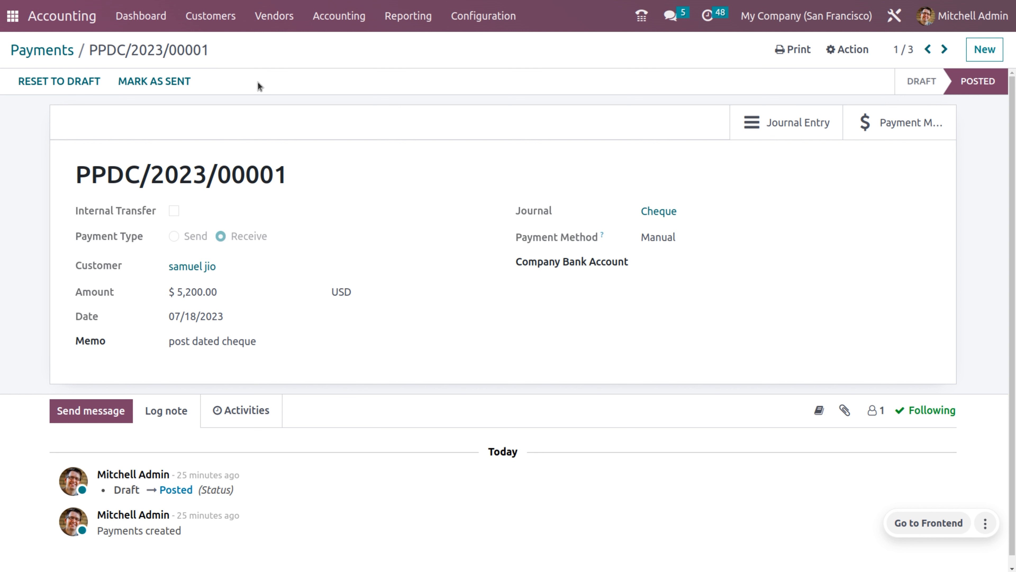
Open the Aged Receivable report, view the journal entry behind the customer's open invoice line, and return to the report
left_click(416, 25)
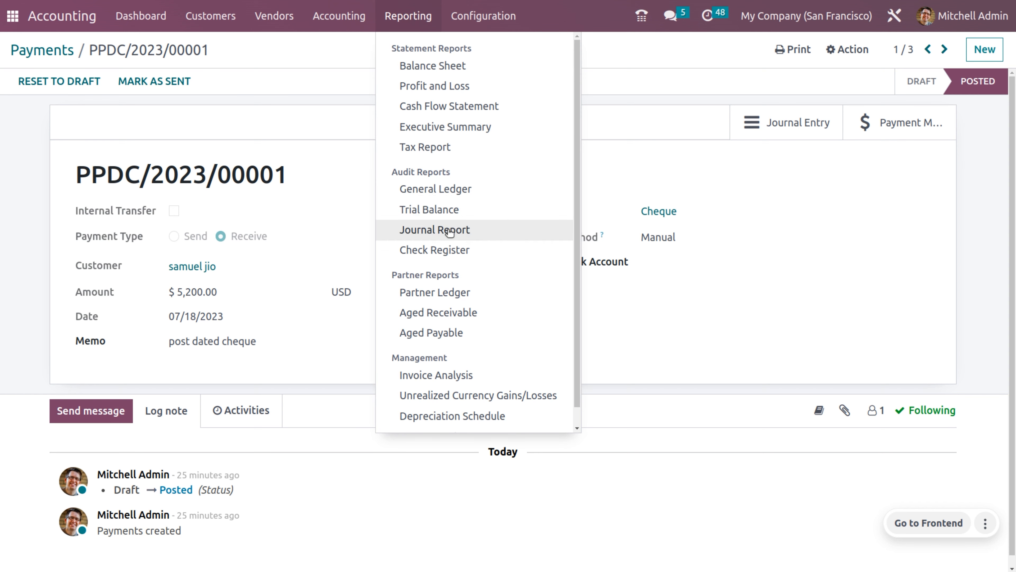
left_click(451, 314)
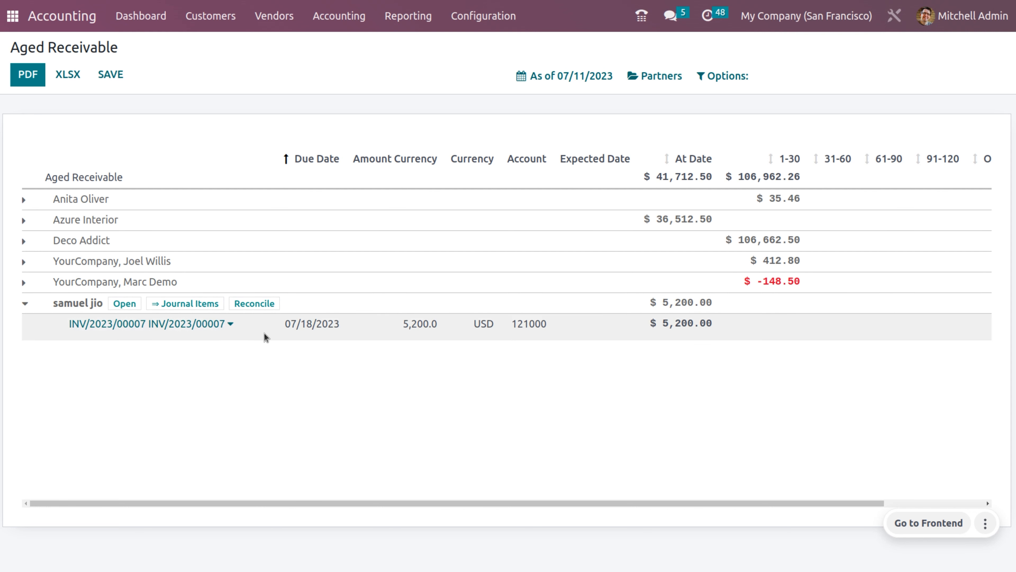
left_click(232, 325)
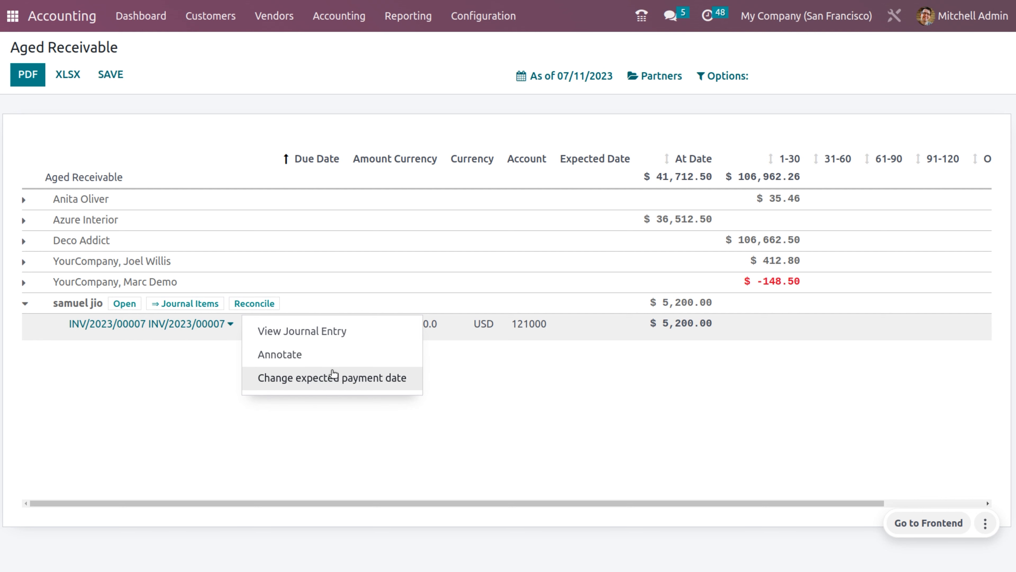
left_click(324, 342)
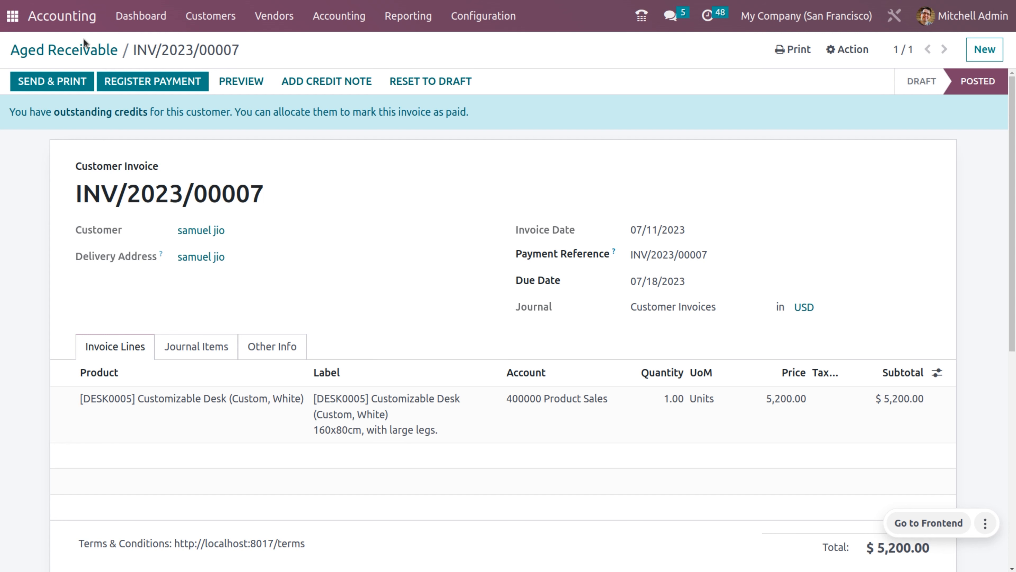
left_click(75, 50)
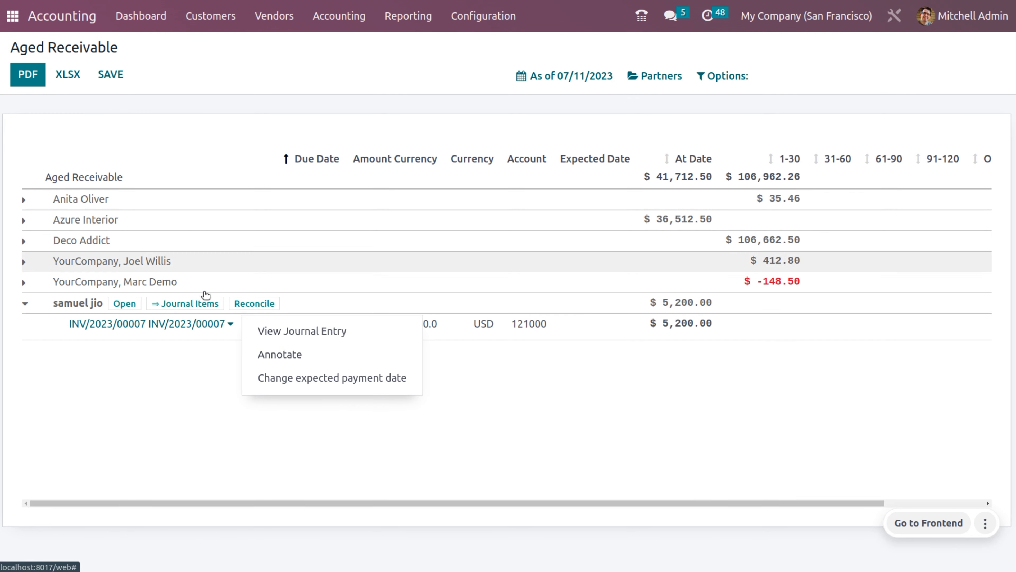
left_click(258, 356)
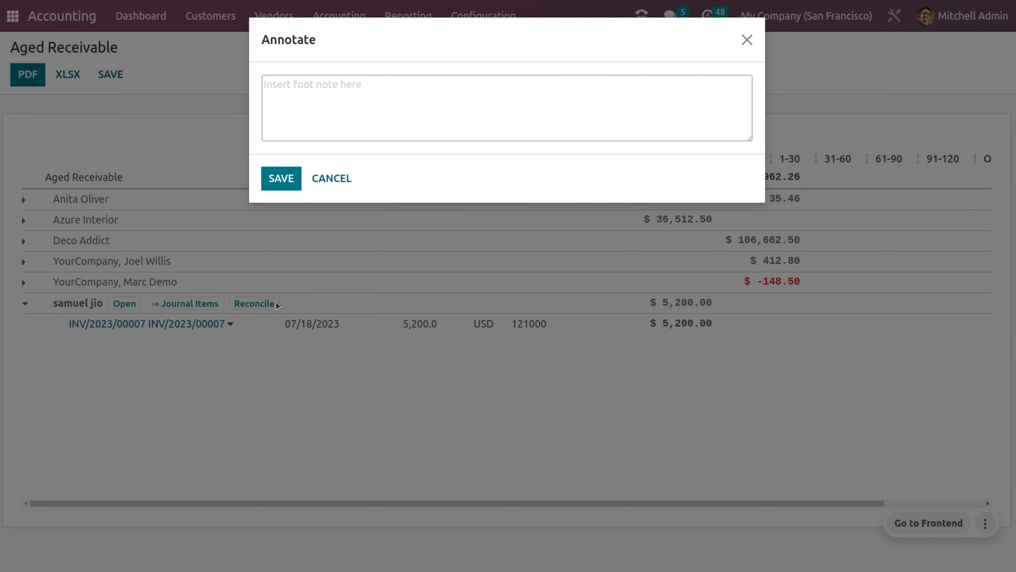
left_click(745, 42)
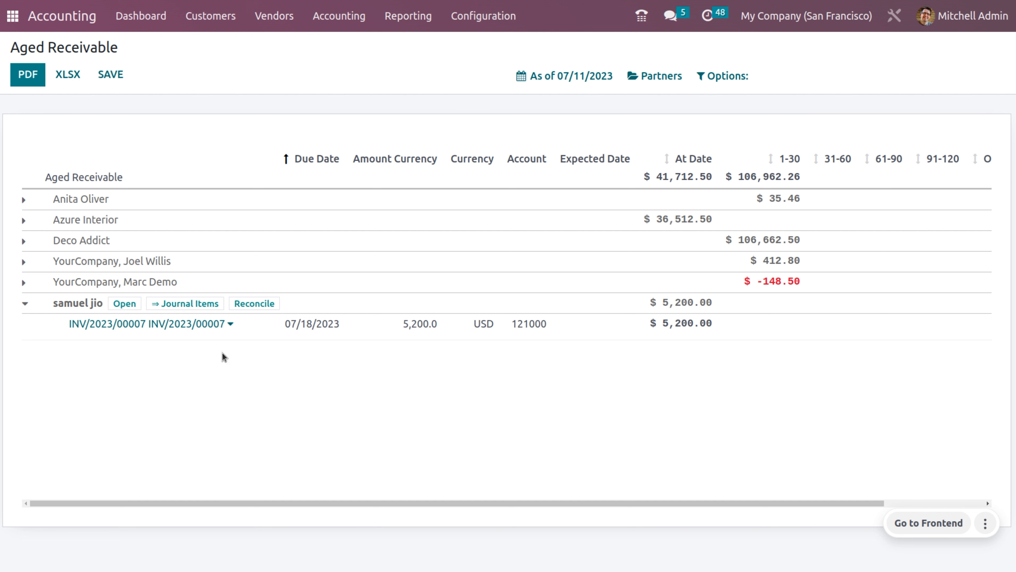
left_click(230, 324)
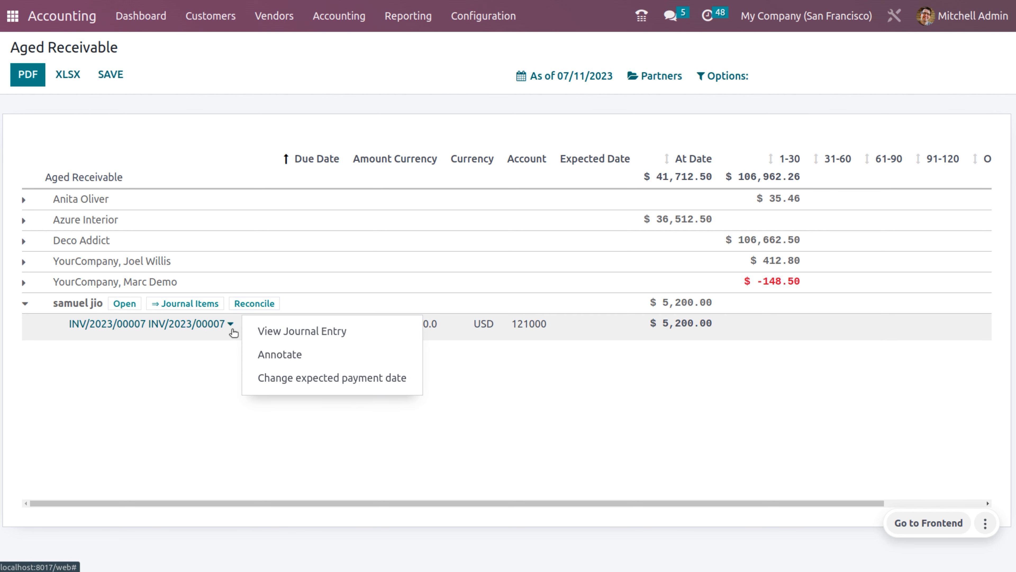
left_click(183, 381)
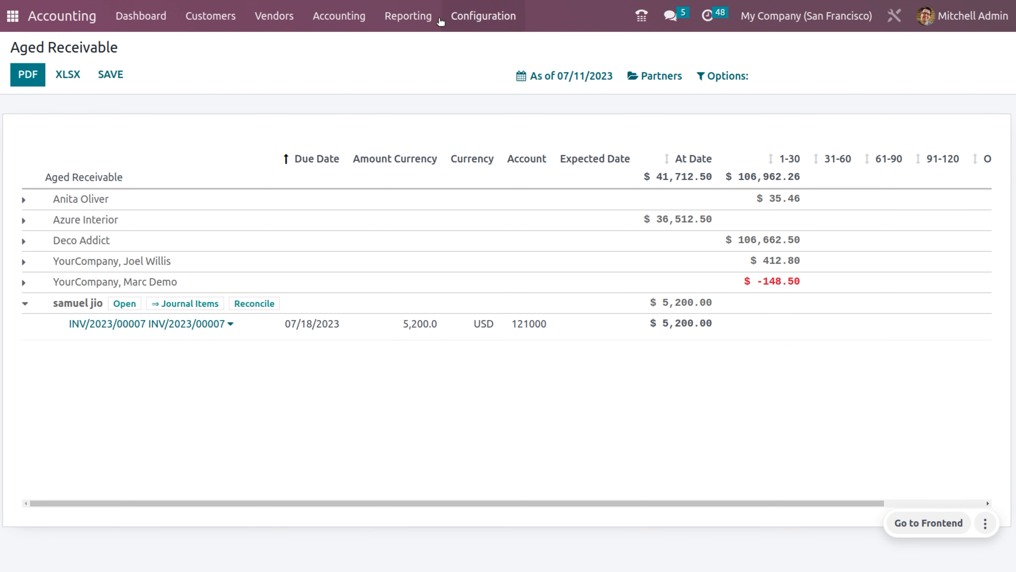
Open the Partner Ledger report and examine the customer's invoice and PDC entries across the debit, credit and balance columns
left_click(415, 16)
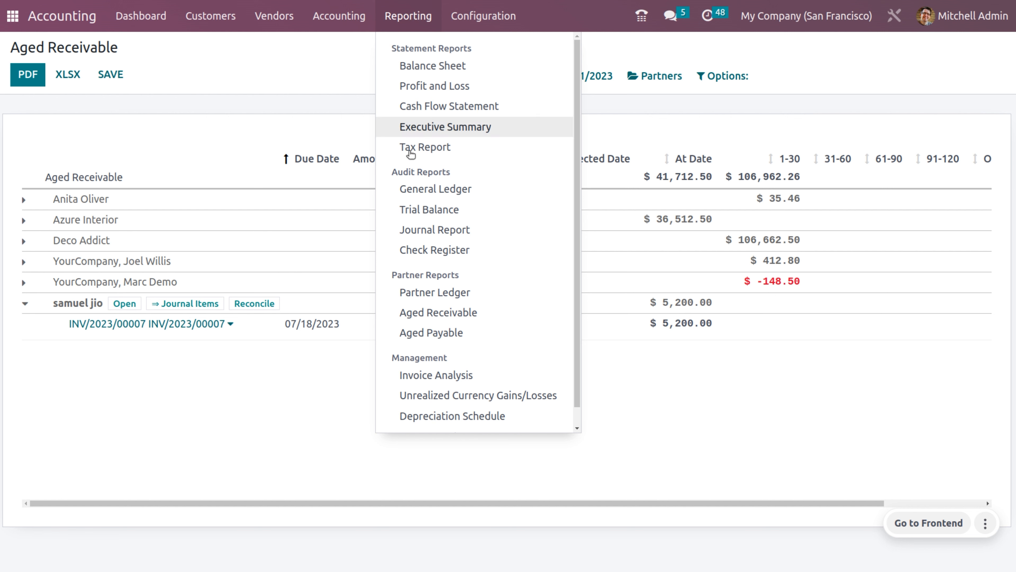
left_click(409, 298)
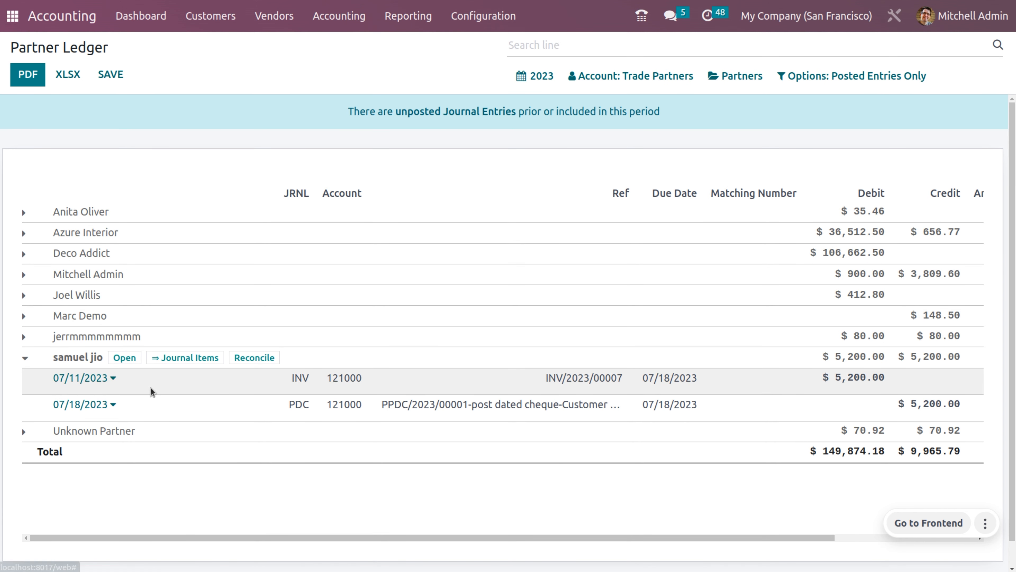
scroll(150, 388, "right", 2)
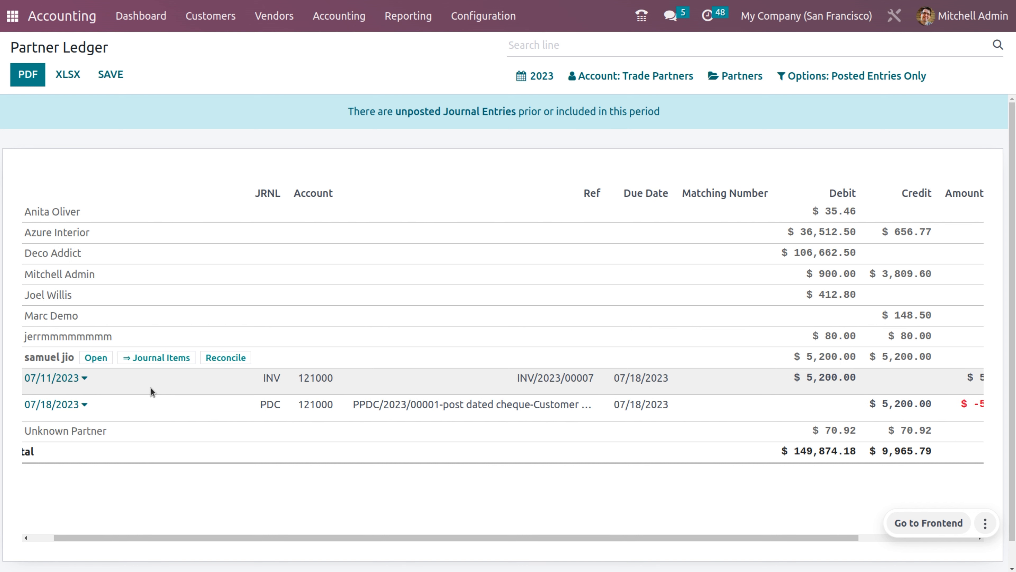
scroll(150, 388, "left", 2)
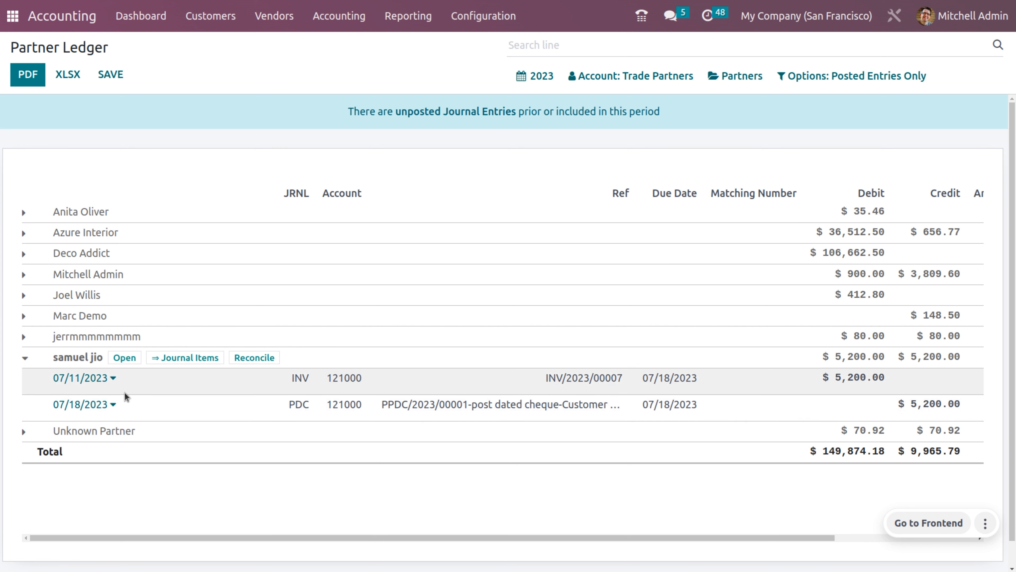
scroll(254, 382, "right", 4)
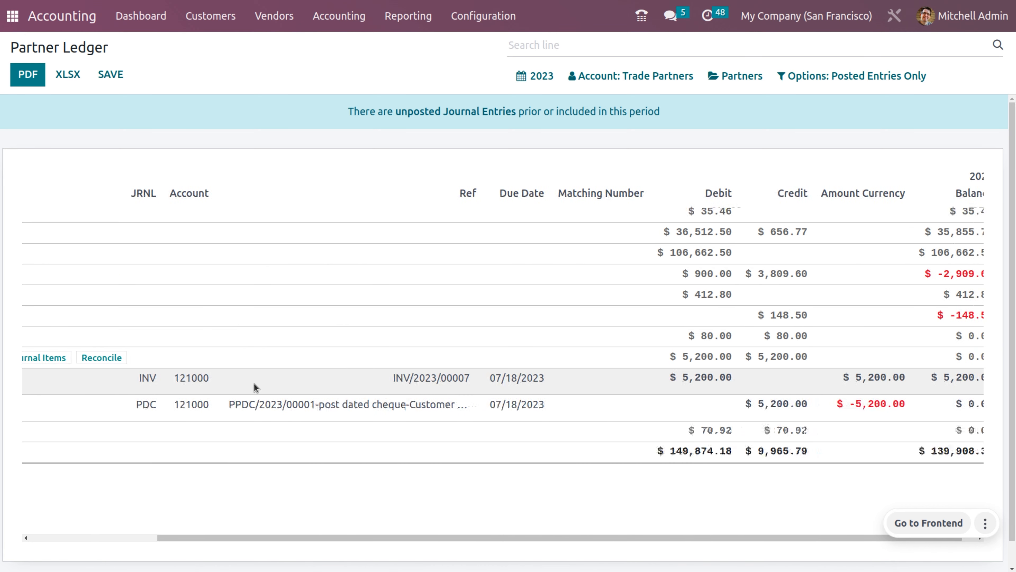
scroll(254, 382, "right", 1)
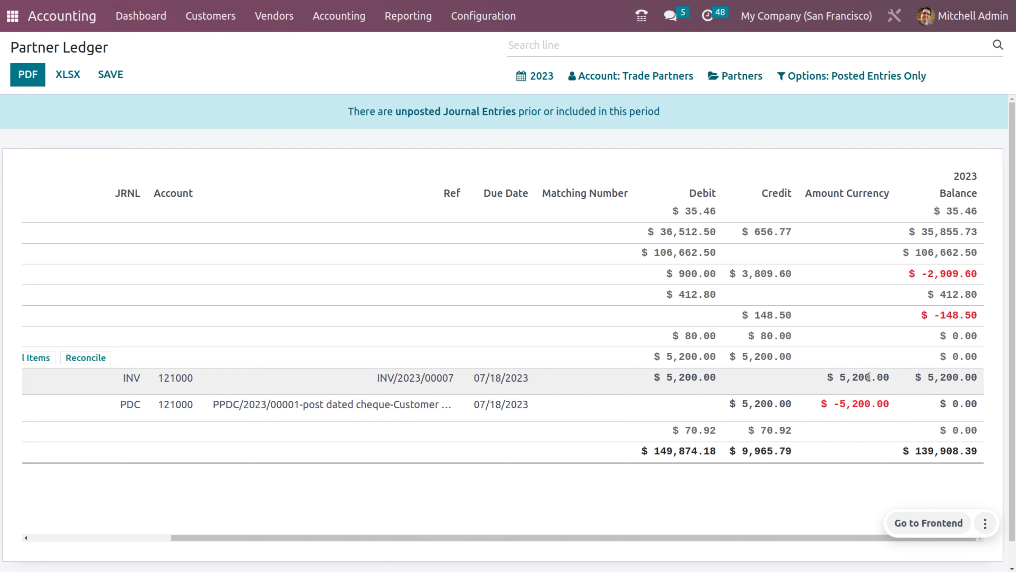
scroll(868, 377, "left", 5)
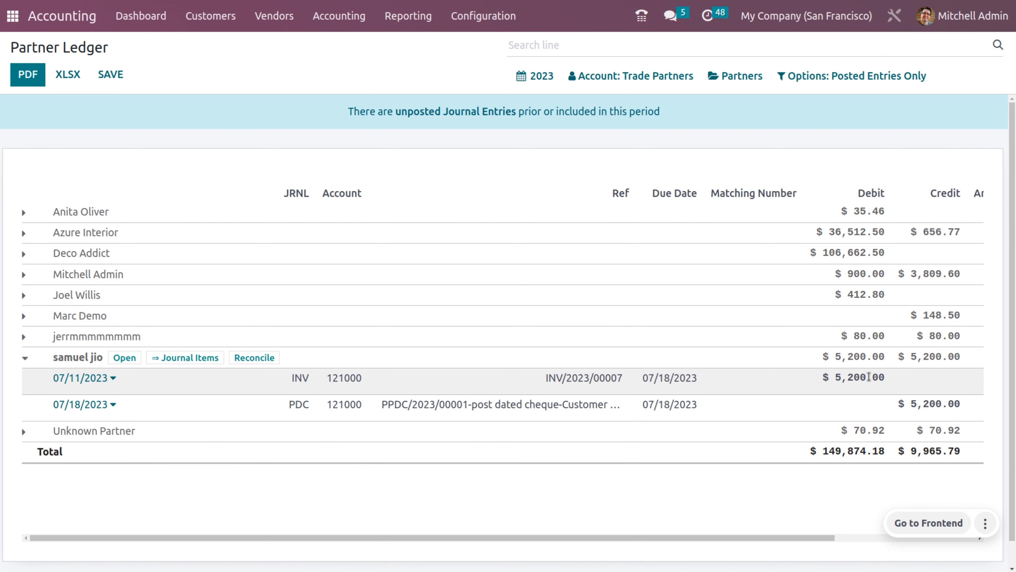
scroll(869, 376, "right", 5)
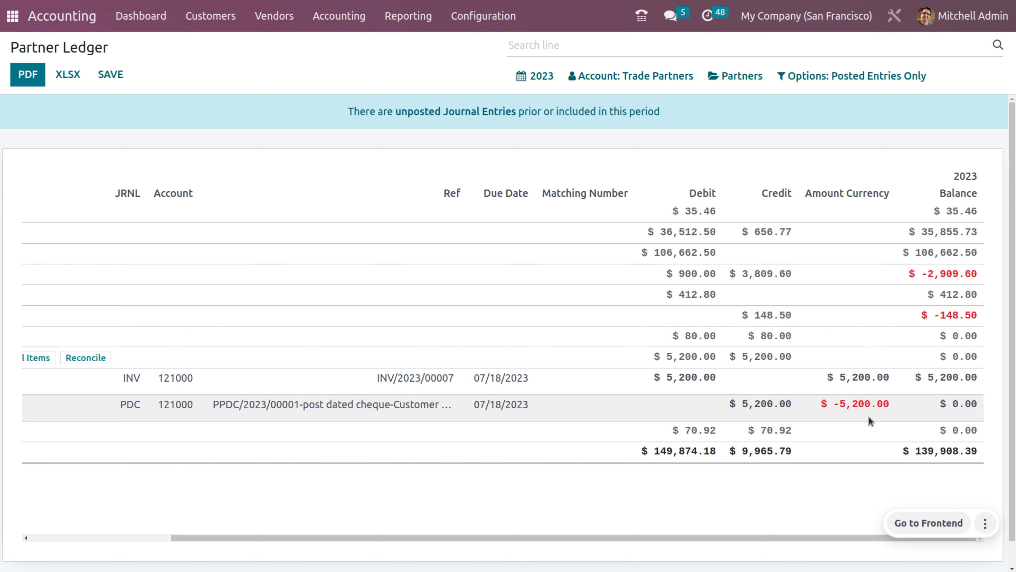
scroll(869, 417, "left", 5)
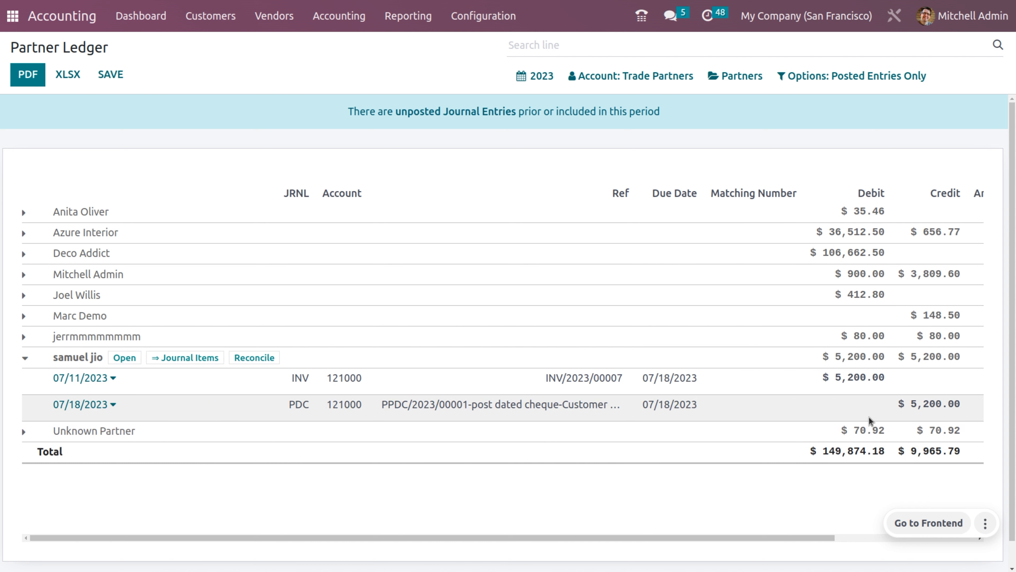
scroll(869, 417, "right", 5)
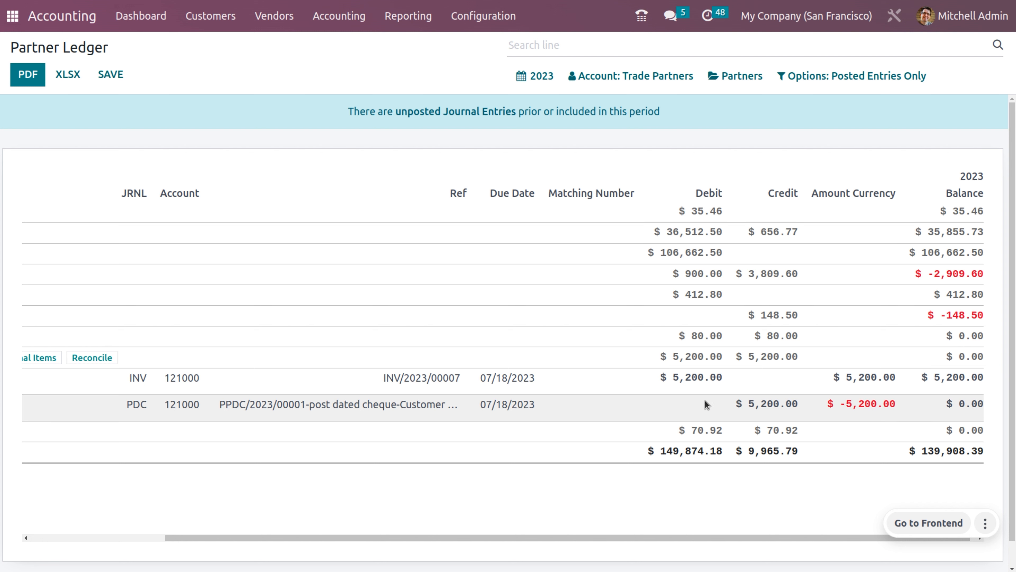
Open the accounting dashboard and check the Cheque journal's outstanding payments/receipts
left_click(150, 17)
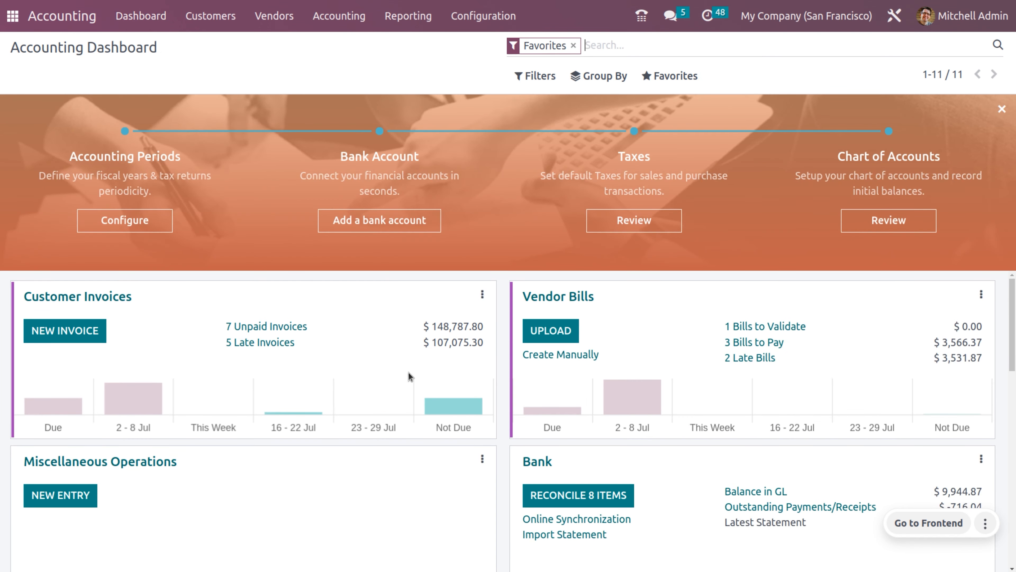
scroll(408, 375, "down", 5)
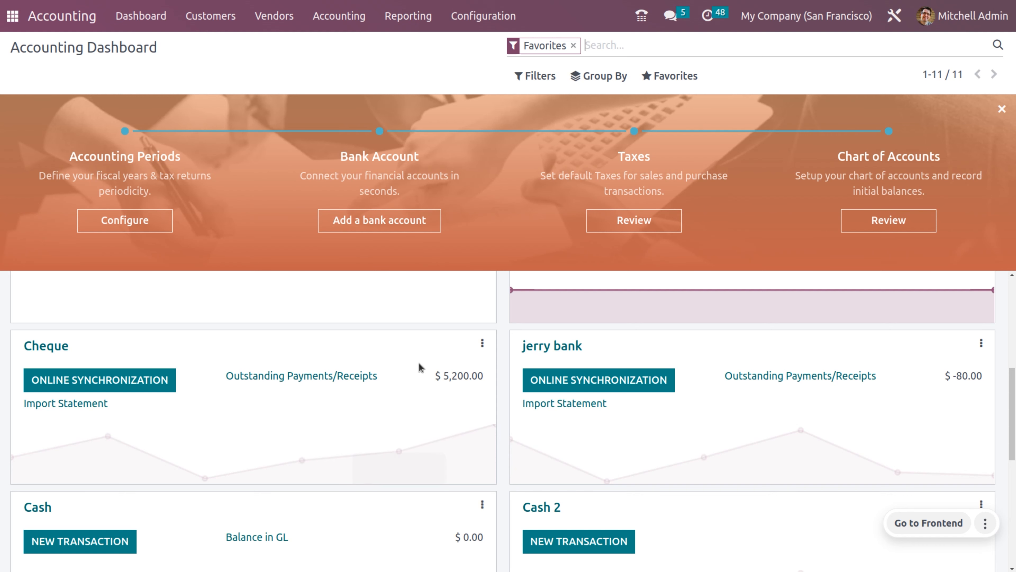
Open the bank reconciliation for the Bank journal's items awaiting reconciliation
scroll(424, 380, "up", 5)
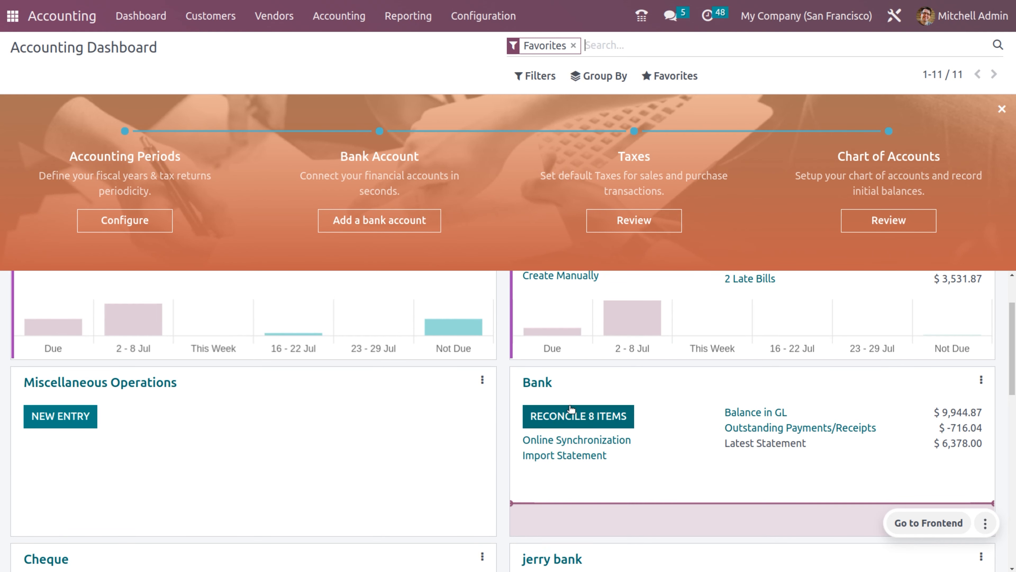
left_click(548, 386)
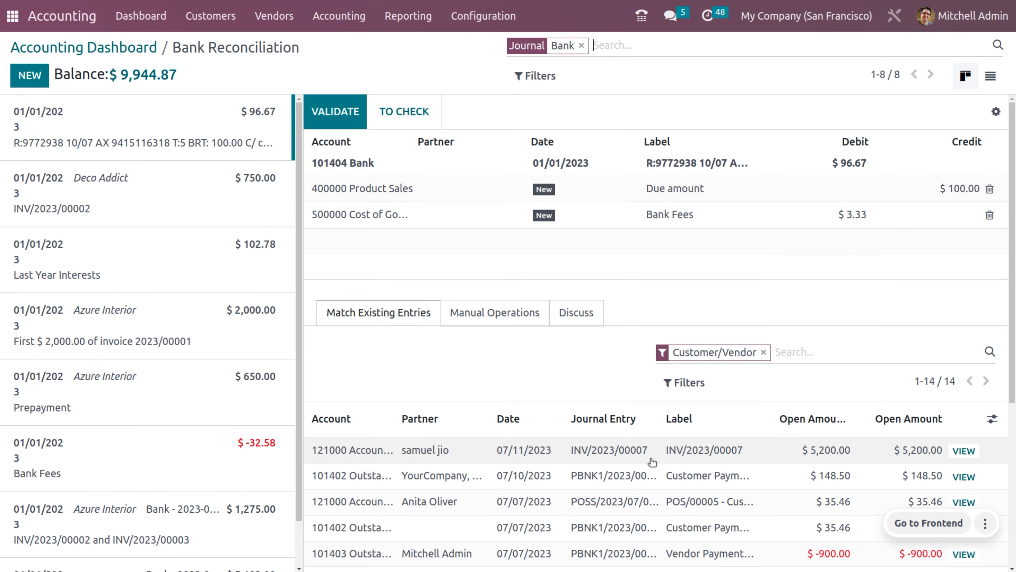
left_click(29, 74)
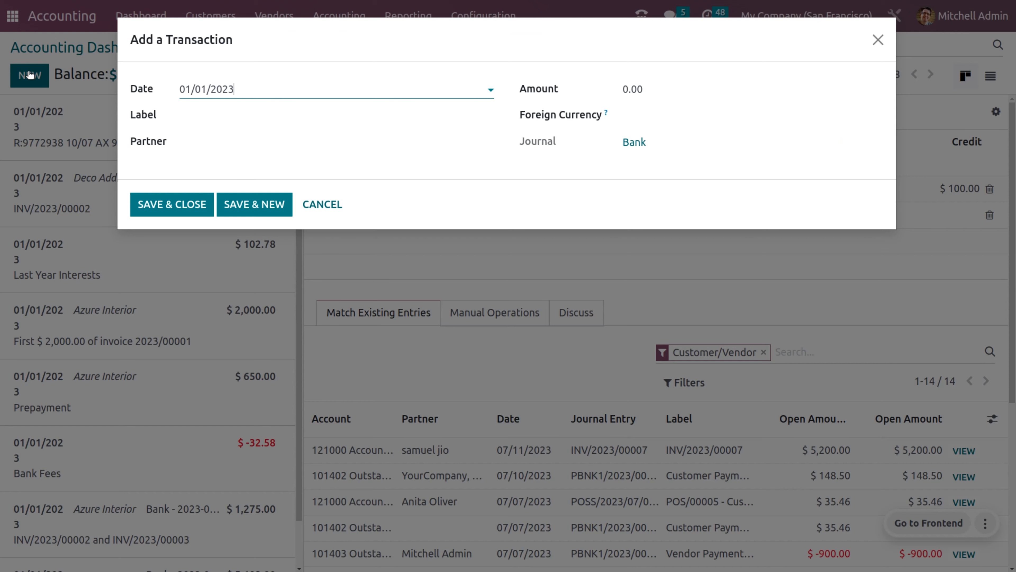
left_click(266, 110)
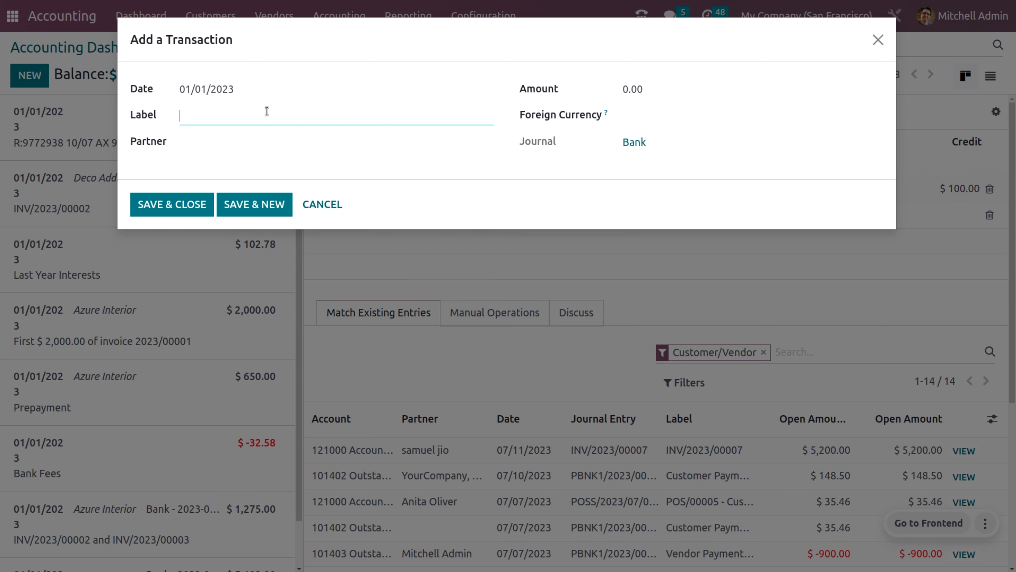
type("cheque")
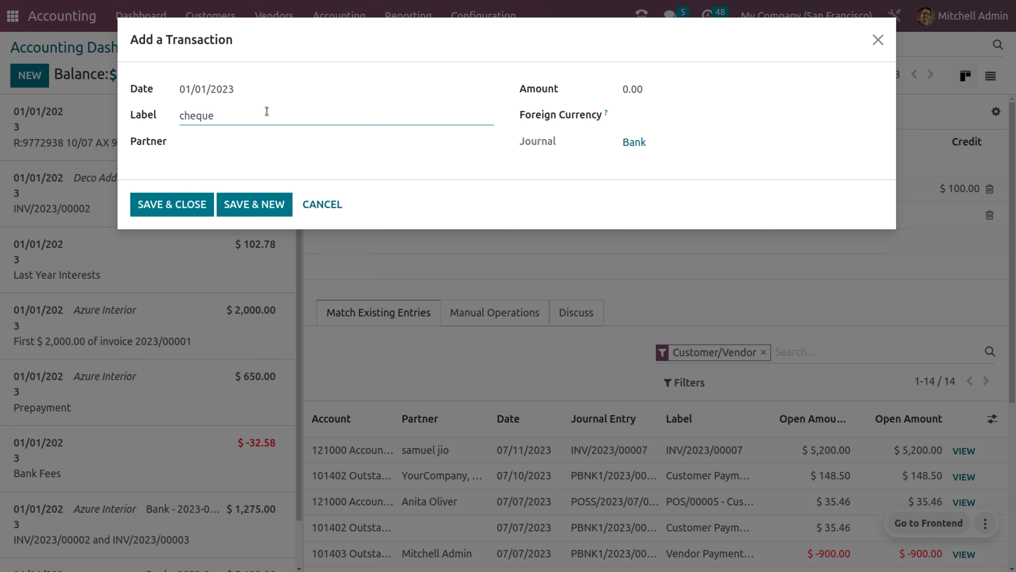
left_click(212, 144)
type("sa")
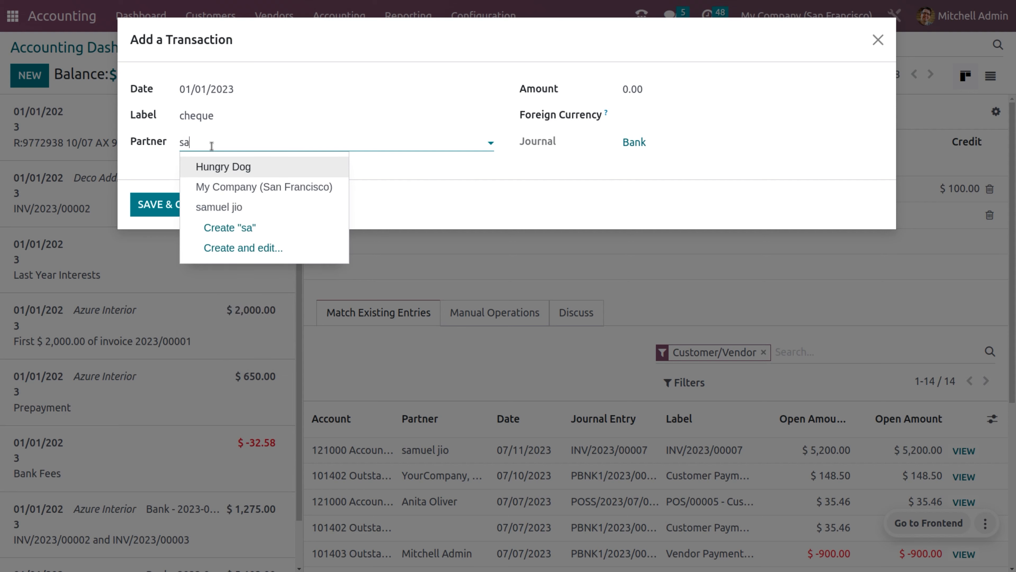
type("m")
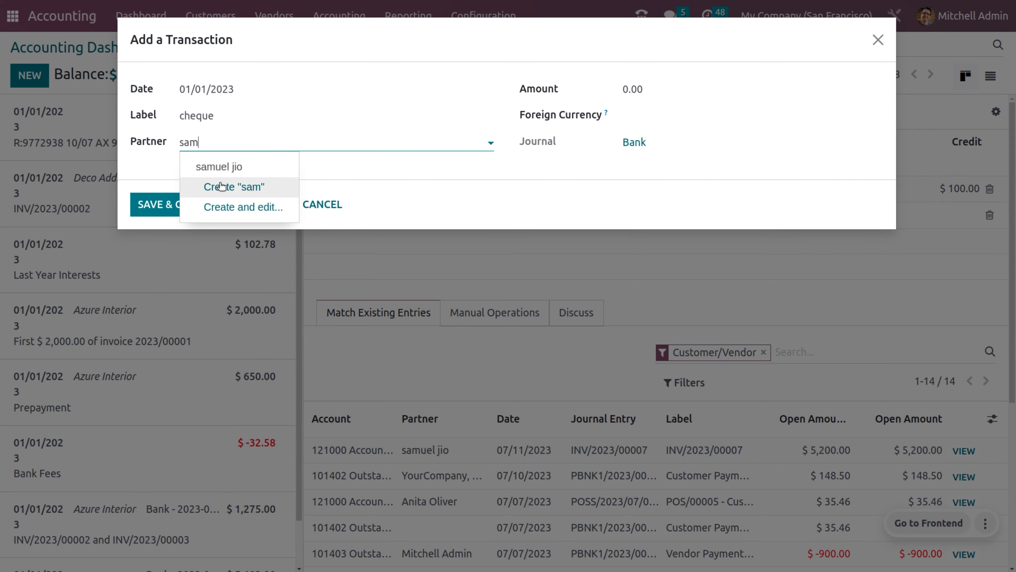
left_click(223, 167)
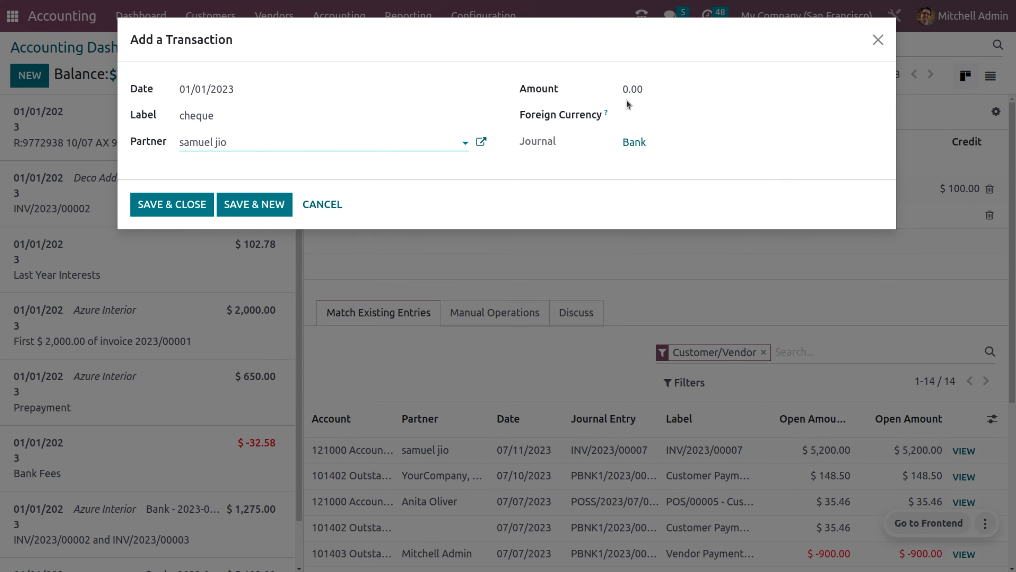
left_click(658, 88)
key("BackSpace")
key("BackSpace")
key("BackSpace")
key("BackSpace")
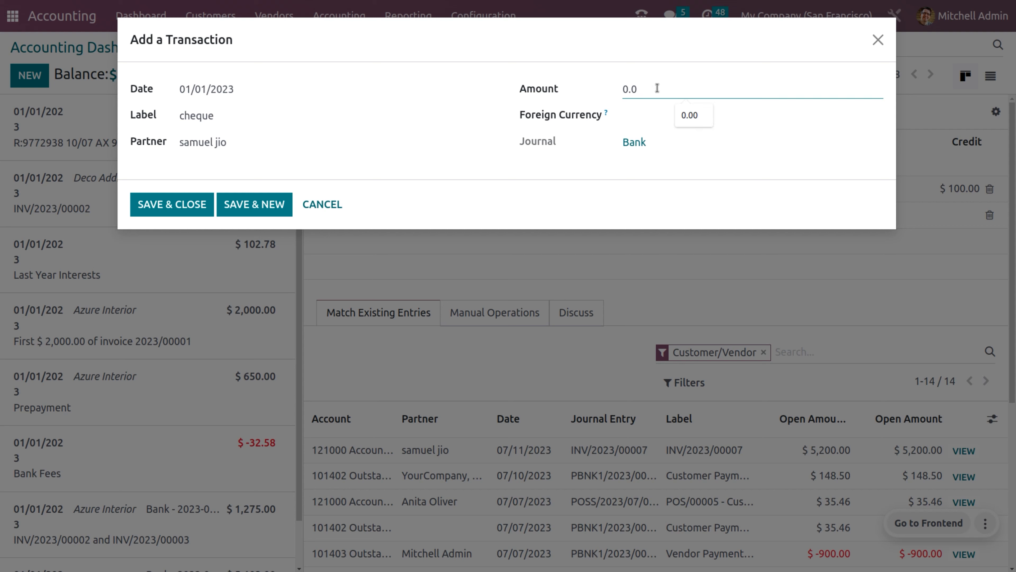
type("5200")
left_click(640, 113)
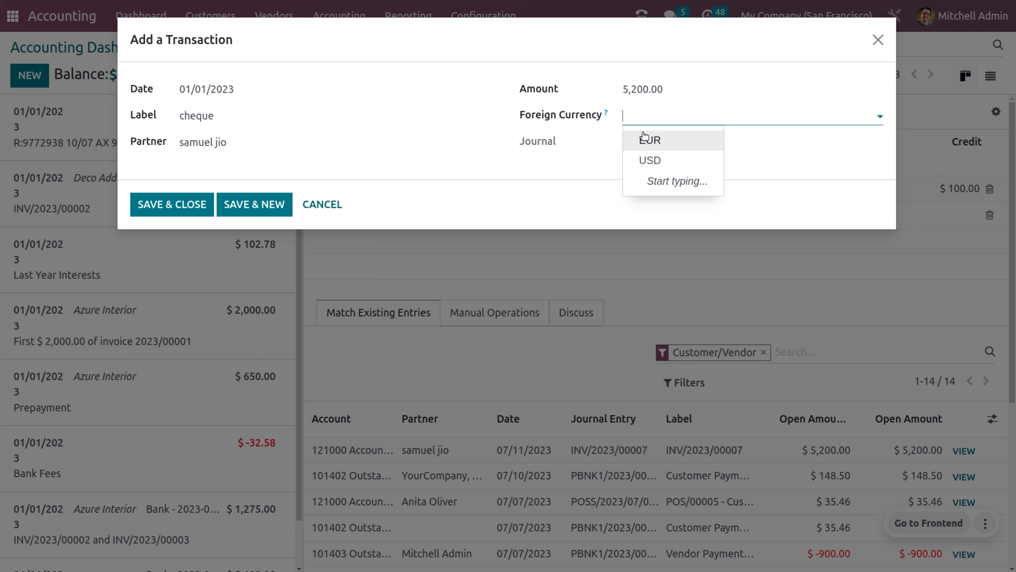
left_click(645, 160)
left_click(686, 144)
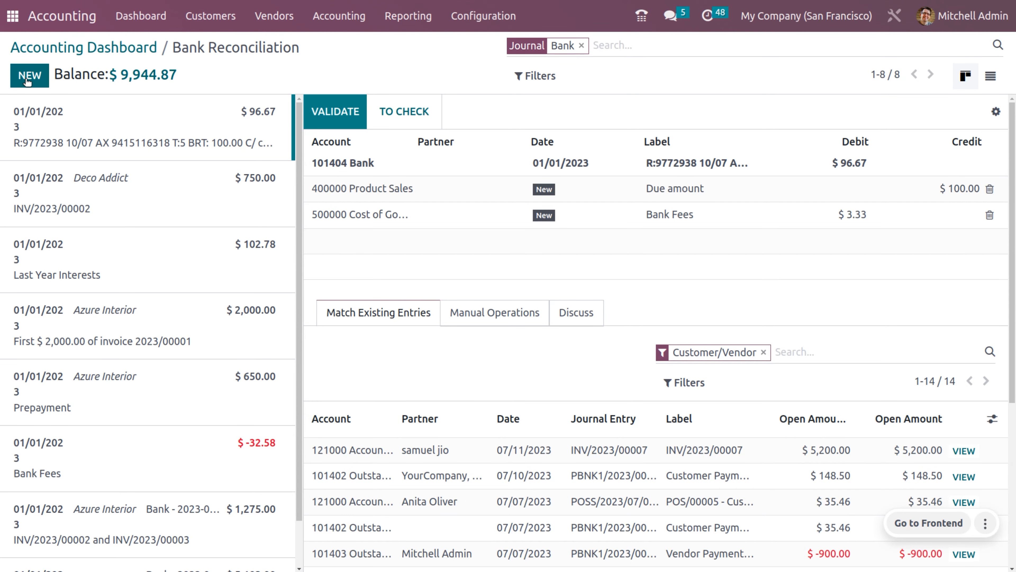
Start a new Bank journal transaction labelled "cheque" with the invoiced customer as the partner
left_click(27, 83)
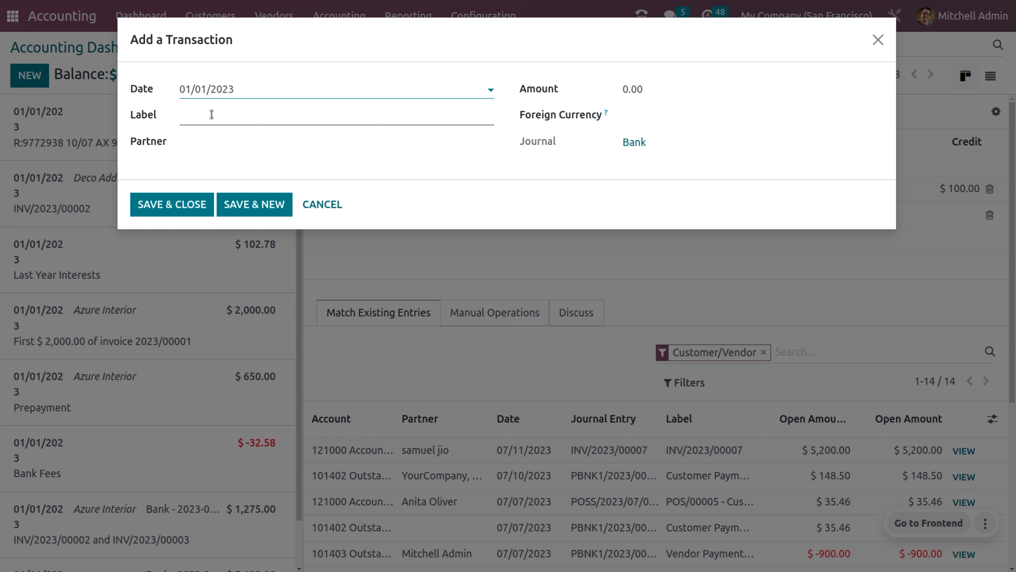
left_click(212, 115)
type("c")
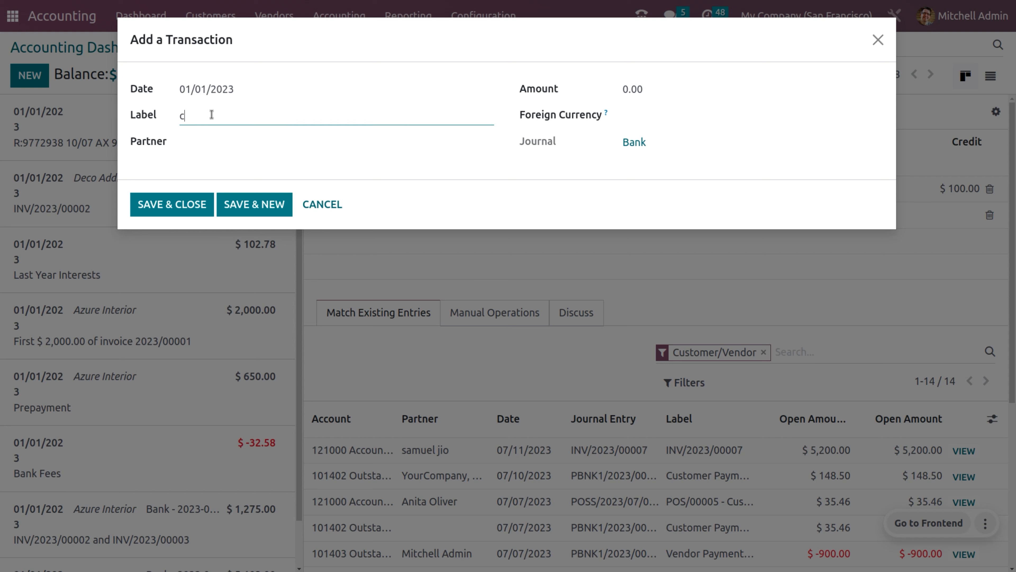
type("heque")
left_click(240, 144)
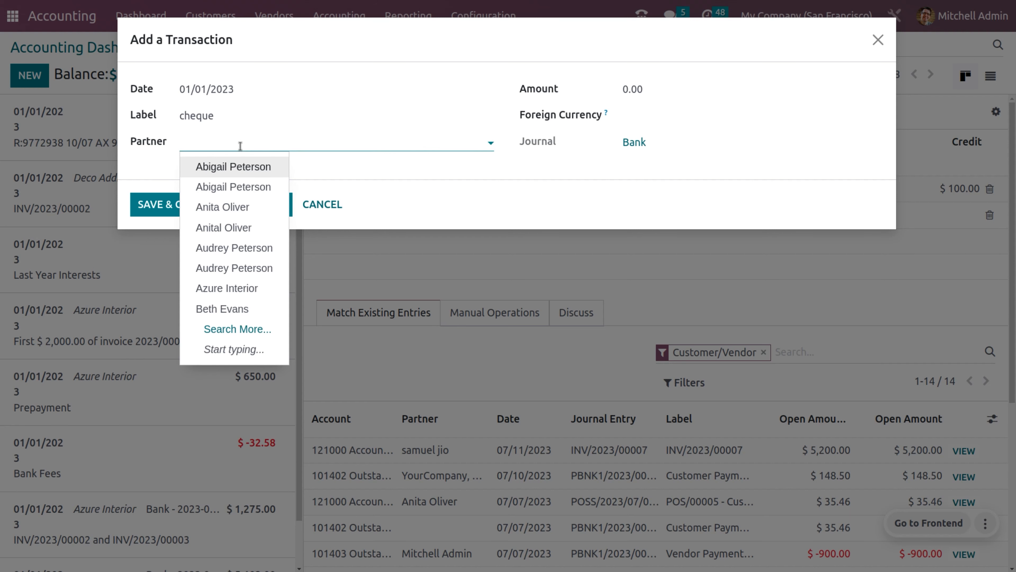
type("sam")
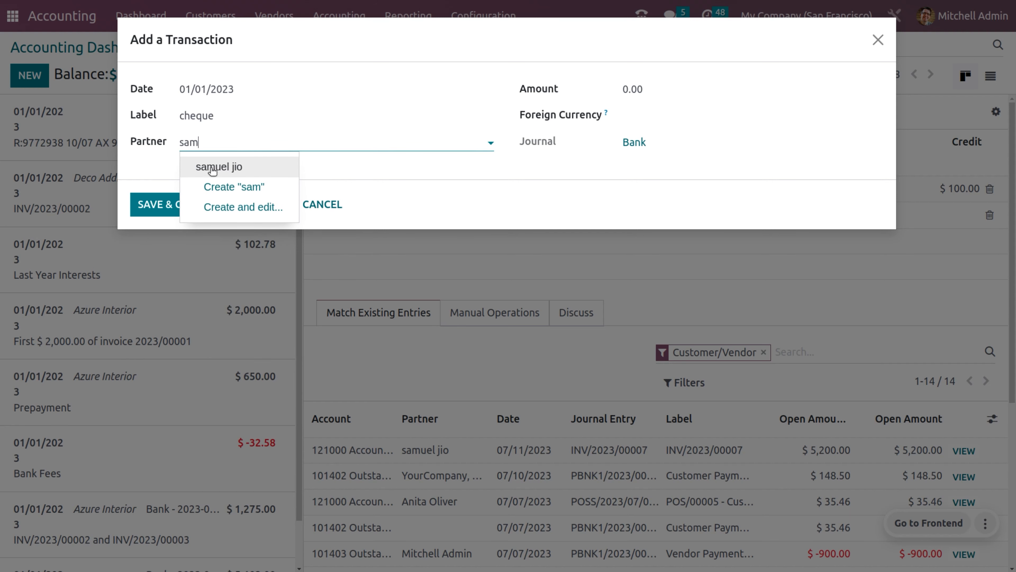
left_click(212, 172)
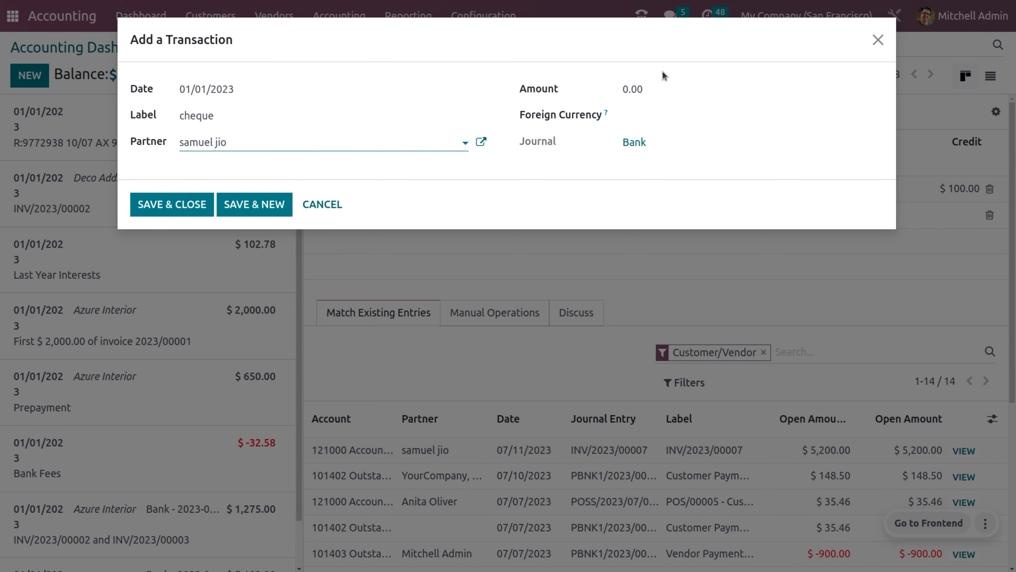
Set the cheque transaction's amount to 5,200
left_click(658, 85)
key("BackSpace")
key("BackSpace")
key("BackSpace")
key("BackSpace")
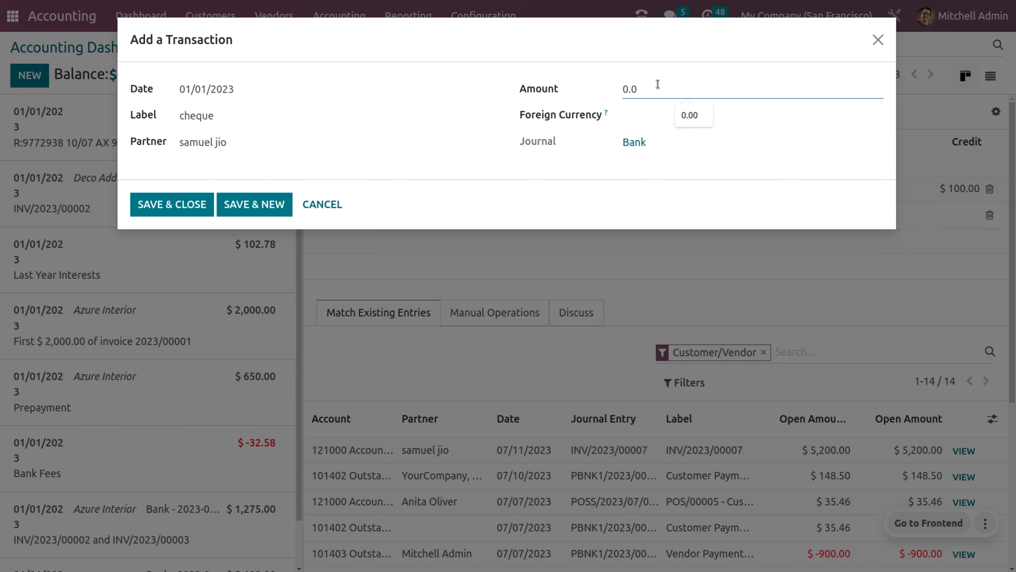
type("5,20")
type("0")
Set the transaction's foreign currency to INR and its amount in currency to 428305.80, saving and closing it
left_click(651, 118)
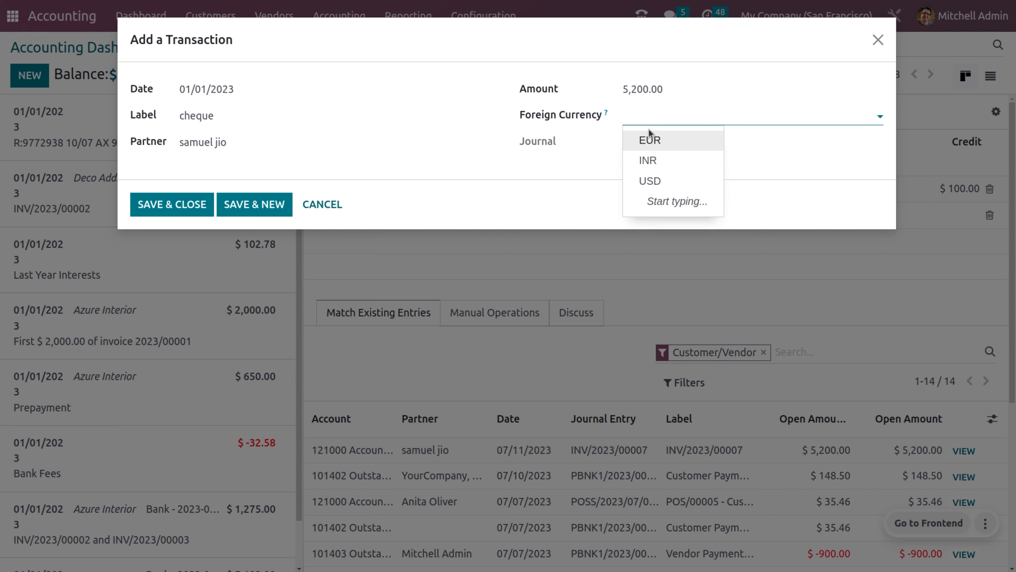
left_click(648, 160)
left_click(665, 145)
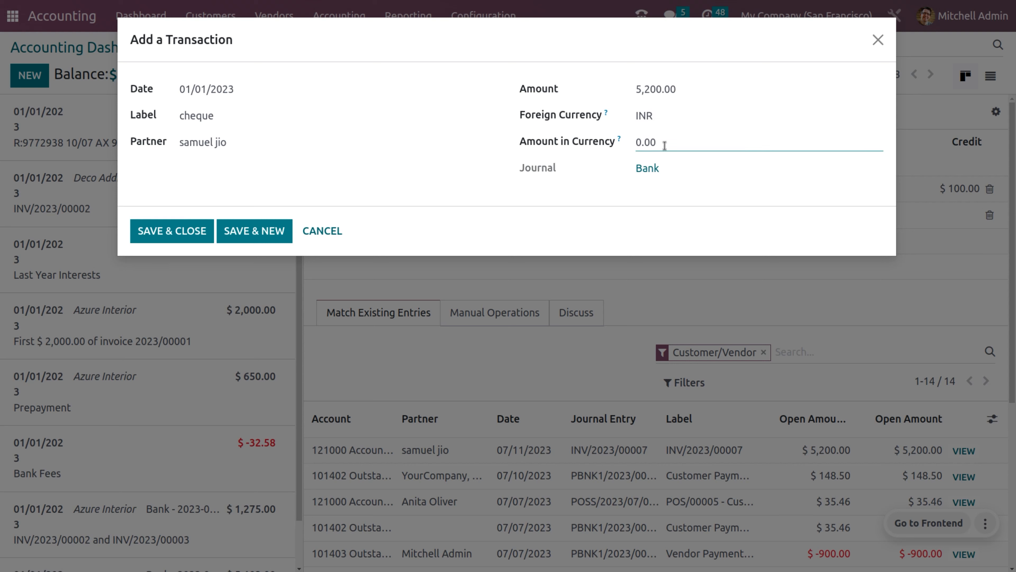
key("BackSpace")
key("BackSpace")
key("BackSpace")
key("BackSpace")
type("428305.80")
left_click(159, 232)
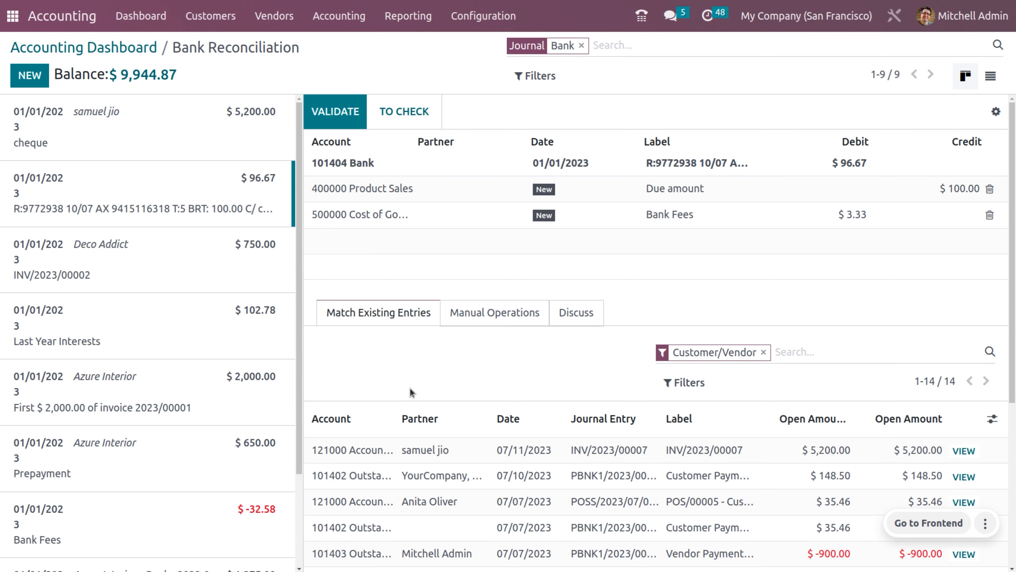
Match the new cheque transaction with the customer's open invoice entry INV/2023/00007 and validate the reconciliation
left_click(195, 152)
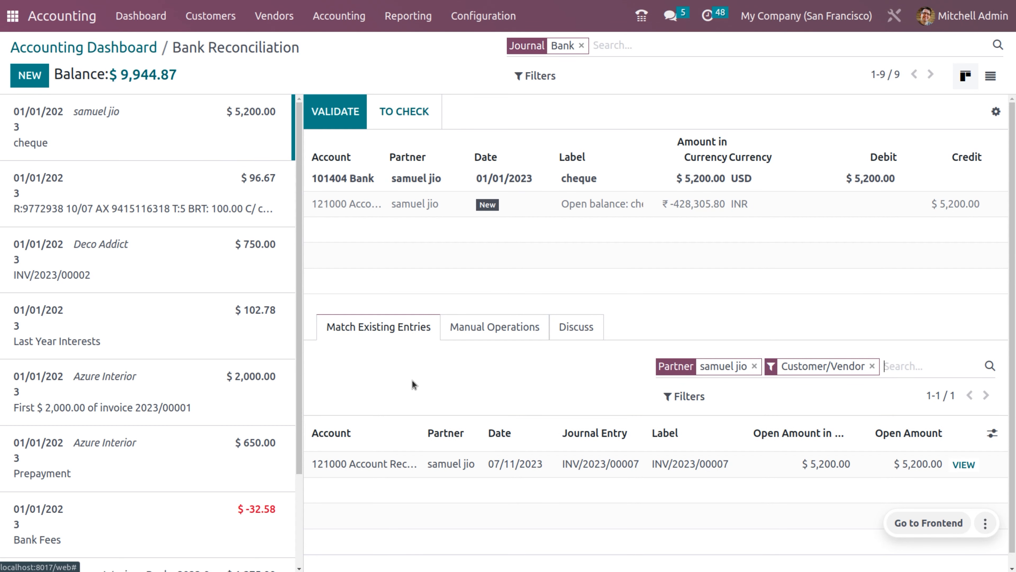
left_click(437, 465)
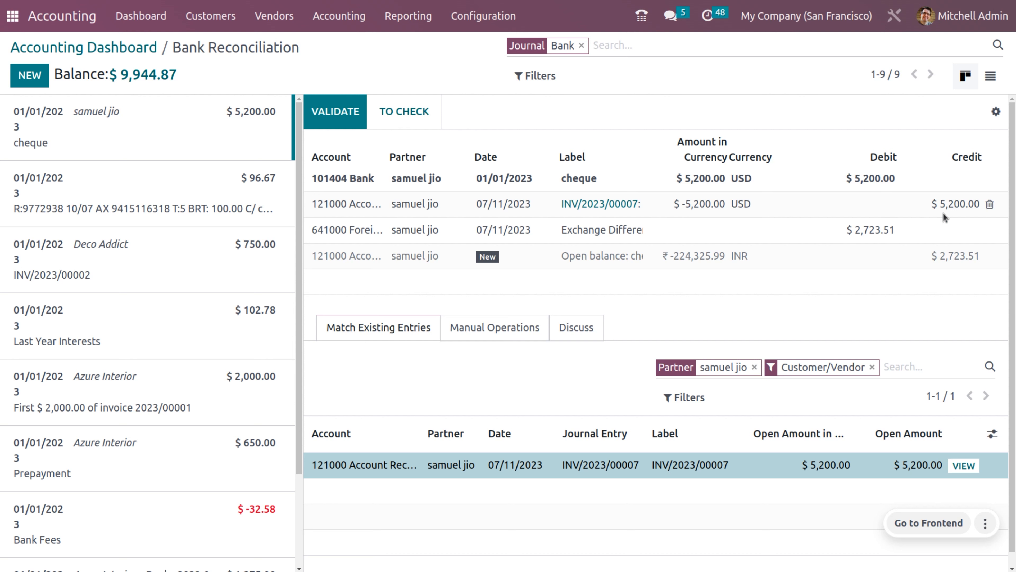
left_click(329, 120)
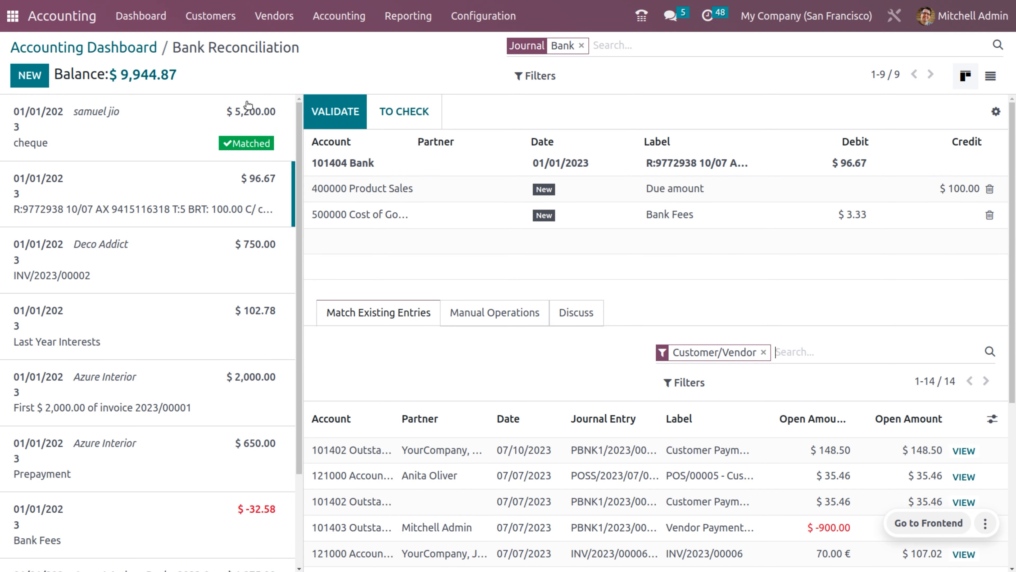
Open customer invoice INV/2023/00007 from the invoices list and check its payment status, recorded payment and amount due
left_click(202, 21)
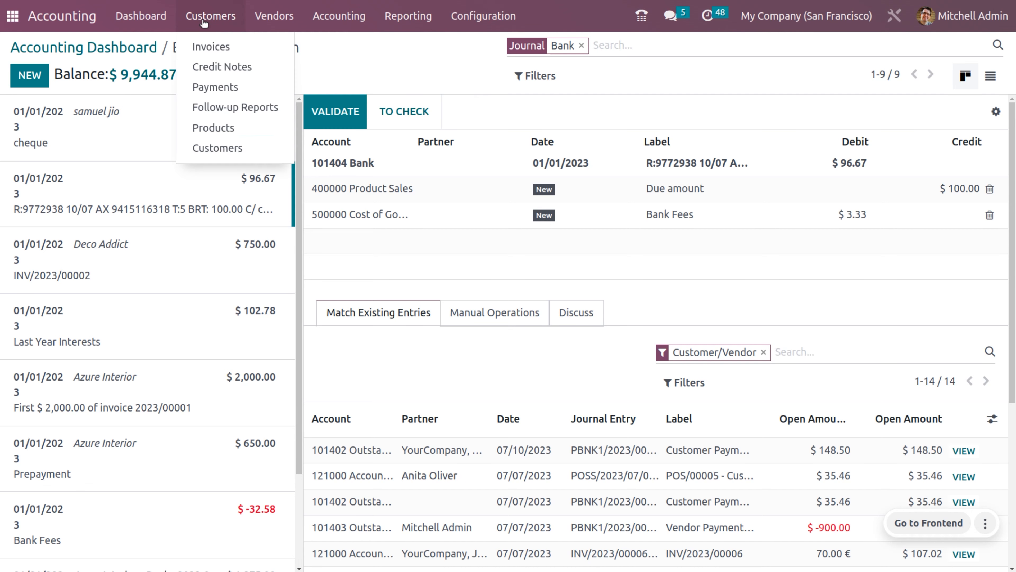
left_click(211, 50)
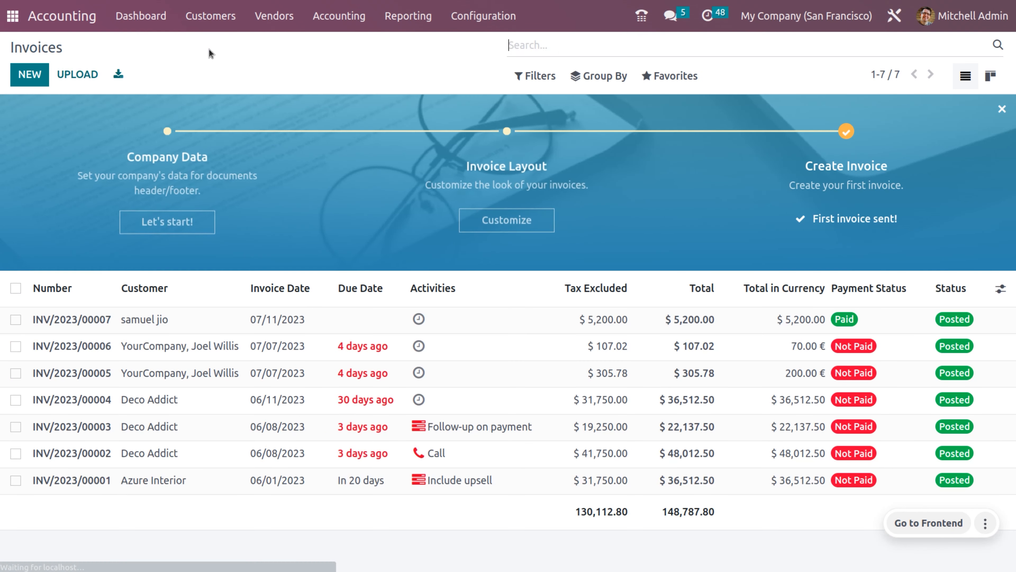
left_click(377, 322)
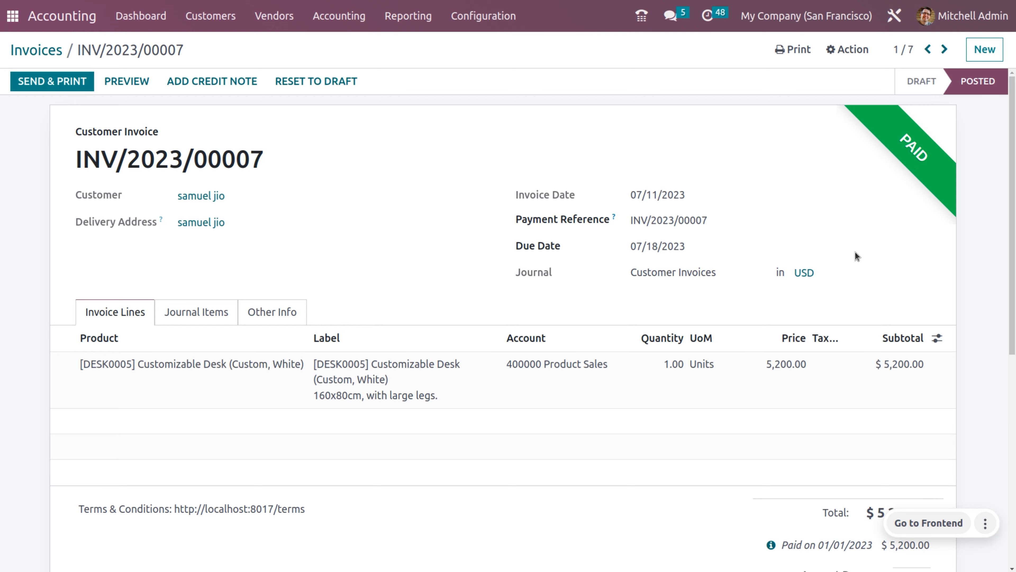
scroll(854, 254, "down", 3)
scroll(853, 260, "down", 1)
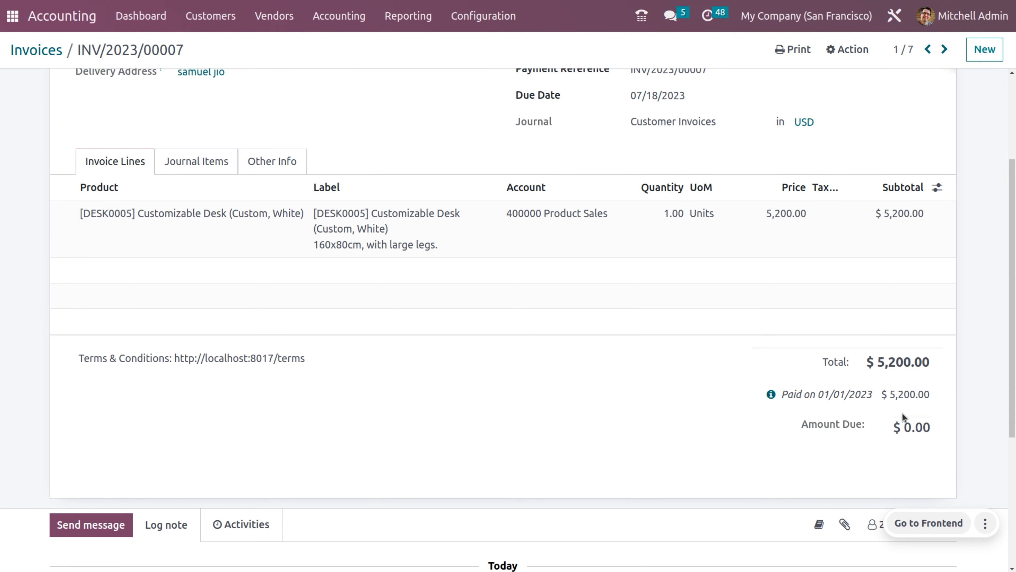
scroll(647, 198, "up", 4)
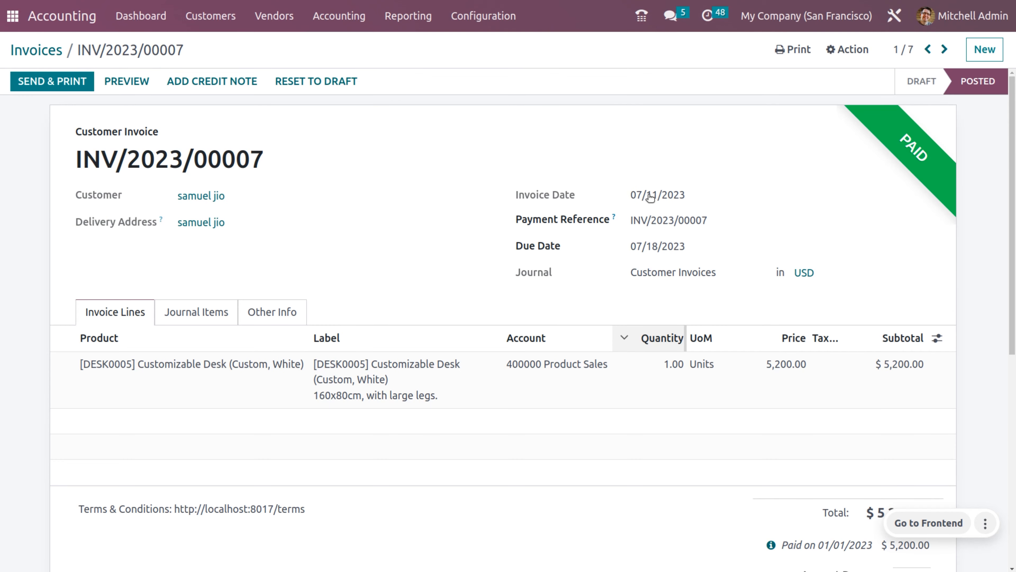